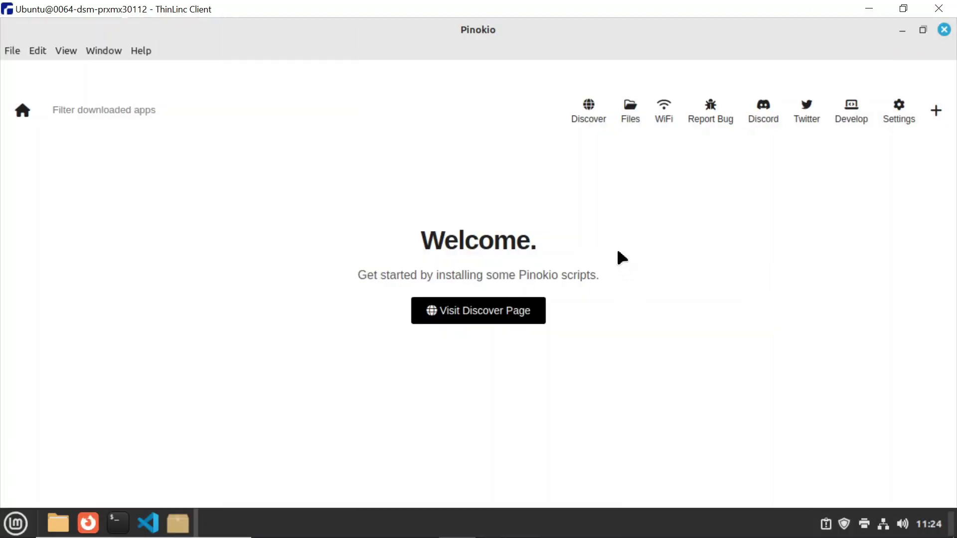
Find FaceFusion 2.6.0 on the Discover page, download it and start installing its dependencies
{"action": "left_click", "coordinate": [517, 322]}
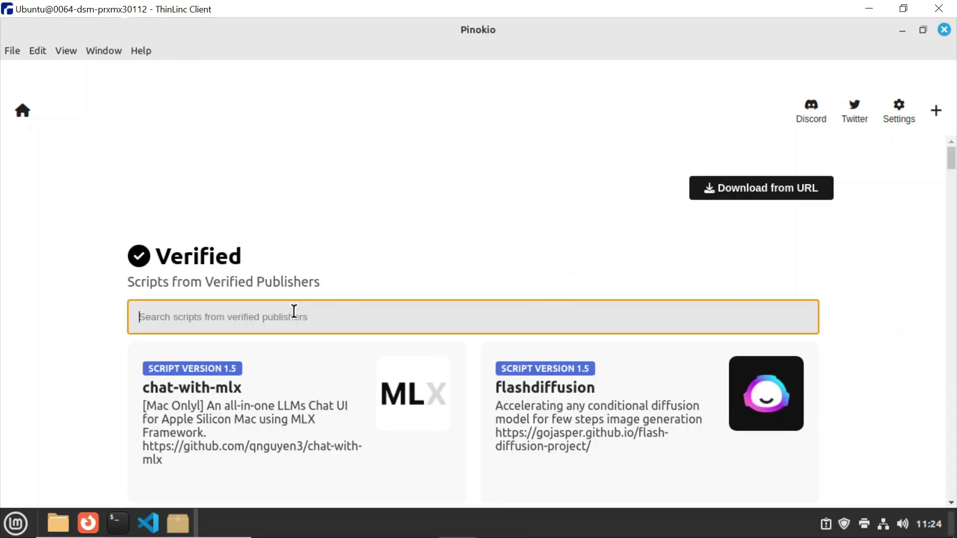
{"action": "type", "text": "facefusion"}
{"action": "left_click", "coordinate": [296, 399]}
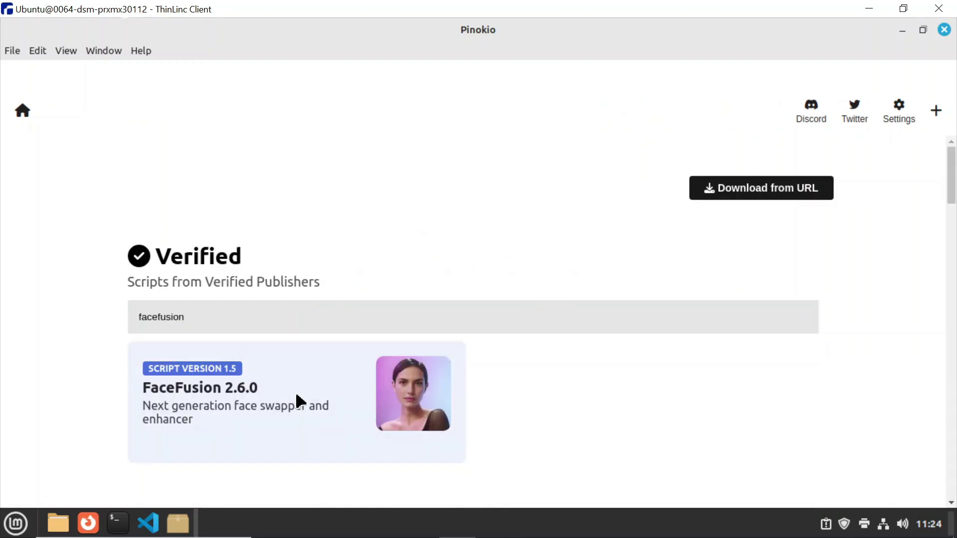
{"action": "left_click", "coordinate": [540, 418]}
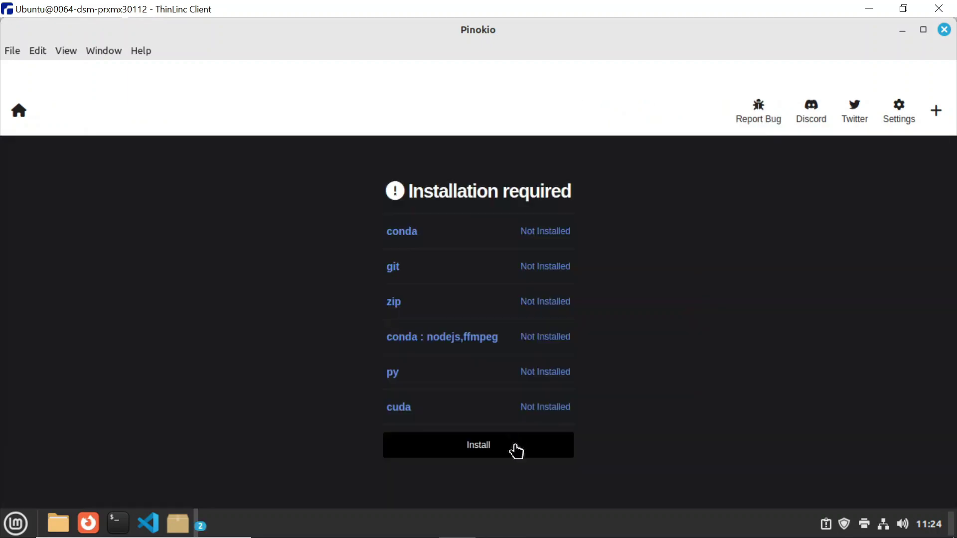
{"action": "left_click", "coordinate": [517, 451]}
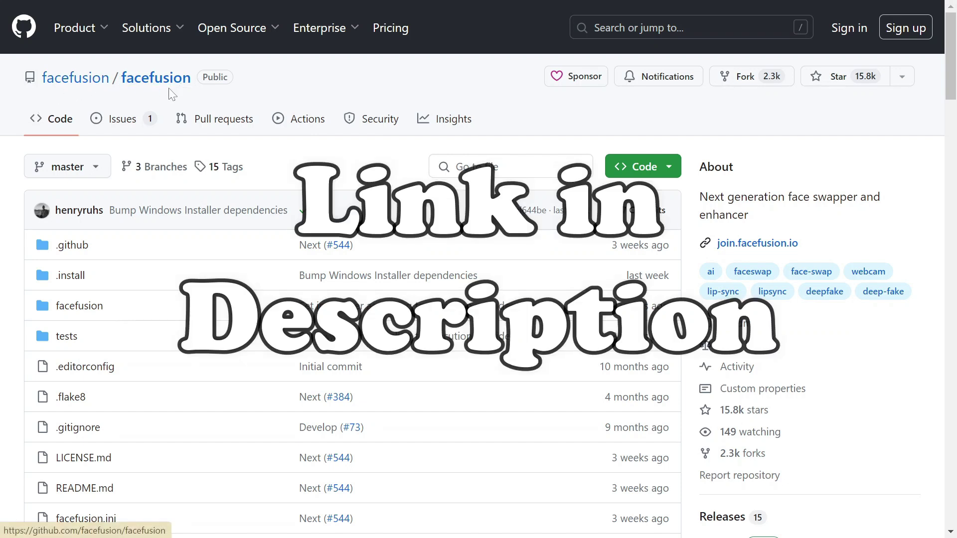
Scroll through the facefusion README and follow its link to the FaceFusion documentation site
{"action": "scroll", "coordinate": [211, 128], "scroll_direction": "down", "scroll_amount": 15}
{"action": "scroll", "coordinate": [212, 128], "scroll_direction": "up", "scroll_amount": 2}
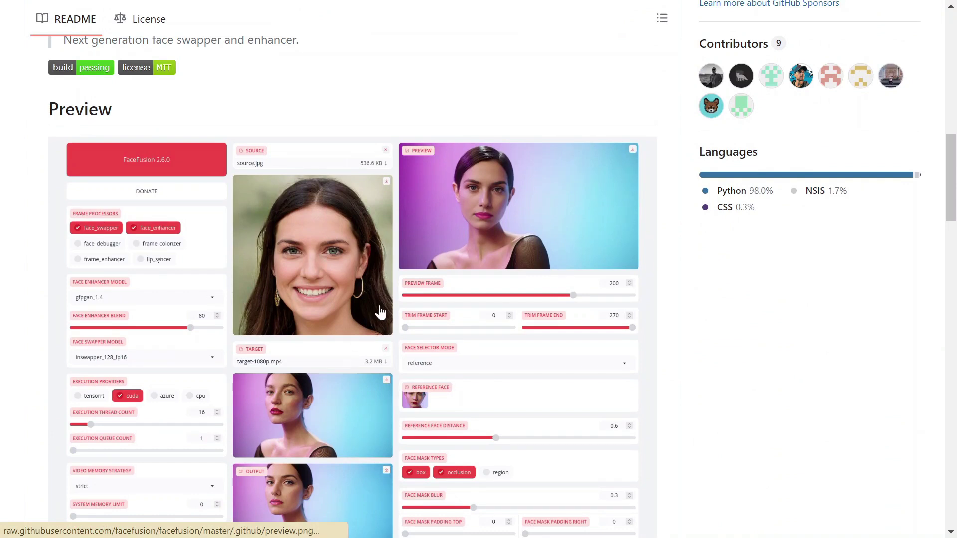
{"action": "scroll", "coordinate": [384, 309], "scroll_direction": "down", "scroll_amount": 3}
{"action": "scroll", "coordinate": [384, 307], "scroll_direction": "down", "scroll_amount": 3}
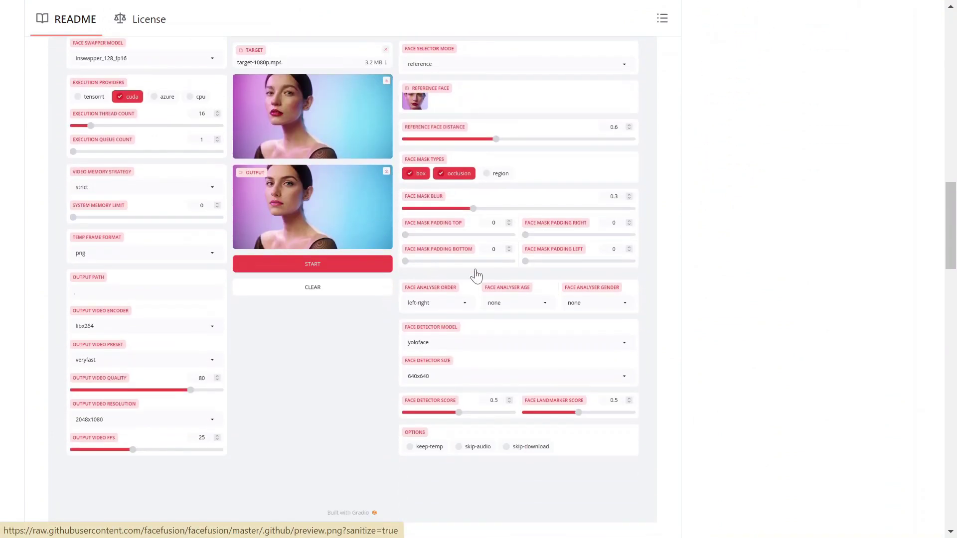
{"action": "scroll", "coordinate": [557, 263], "scroll_direction": "down", "scroll_amount": 2}
{"action": "scroll", "coordinate": [557, 263], "scroll_direction": "down", "scroll_amount": 6}
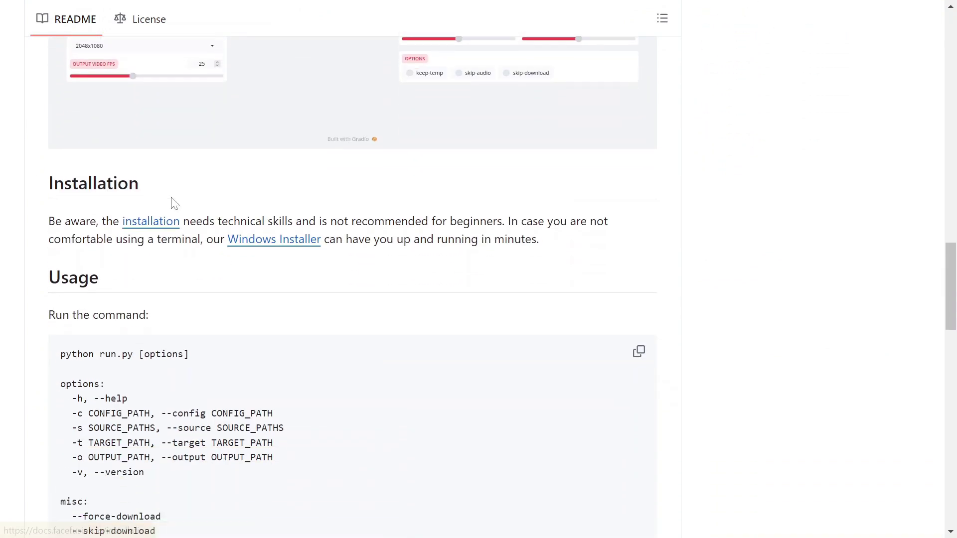
{"action": "scroll", "coordinate": [367, 255], "scroll_direction": "down", "scroll_amount": 20}
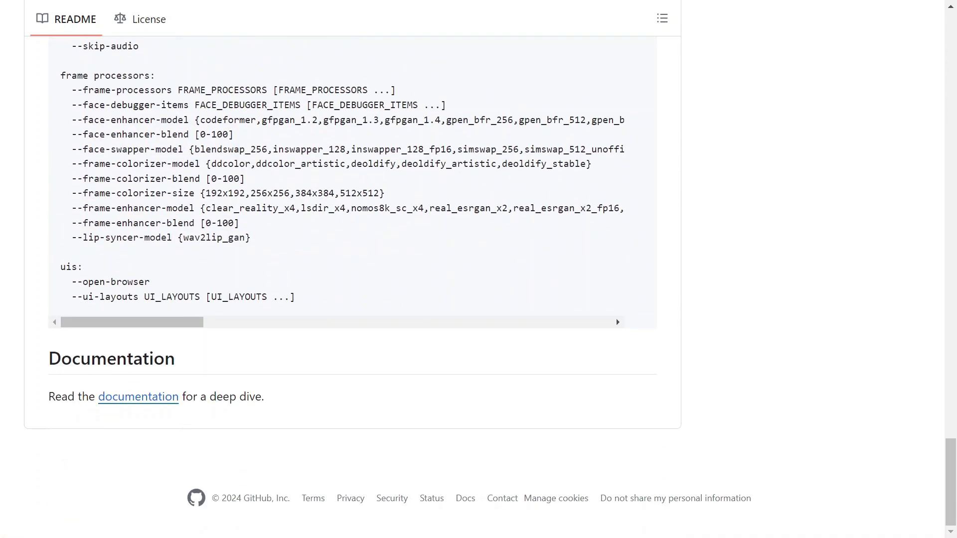
{"action": "left_click", "coordinate": [124, 401]}
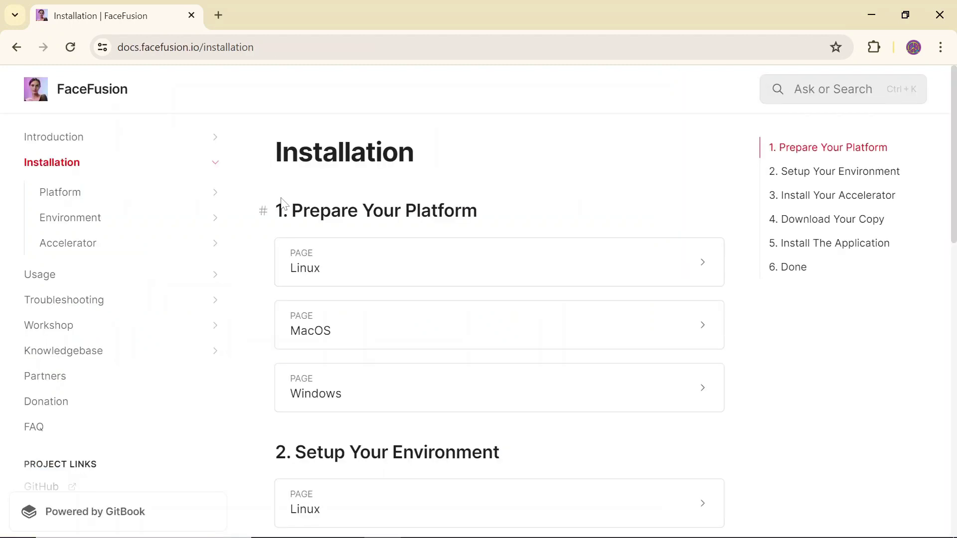
Review the Windows platform preparation page, then return to the Installation overview
{"action": "scroll", "coordinate": [284, 204], "scroll_direction": "down", "scroll_amount": 5}
{"action": "scroll", "coordinate": [283, 204], "scroll_direction": "down", "scroll_amount": 10}
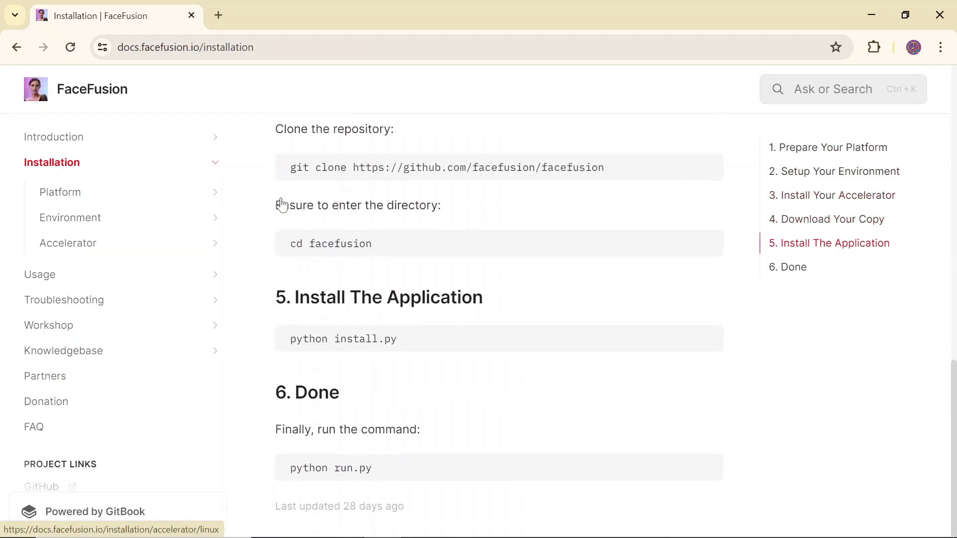
{"action": "scroll", "coordinate": [271, 232], "scroll_direction": "up", "scroll_amount": 15}
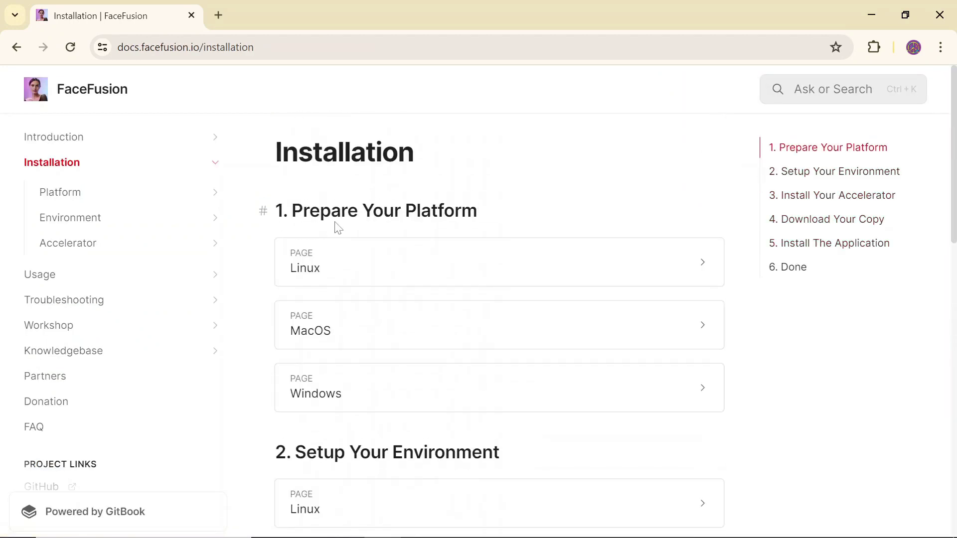
{"action": "left_click", "coordinate": [406, 394]}
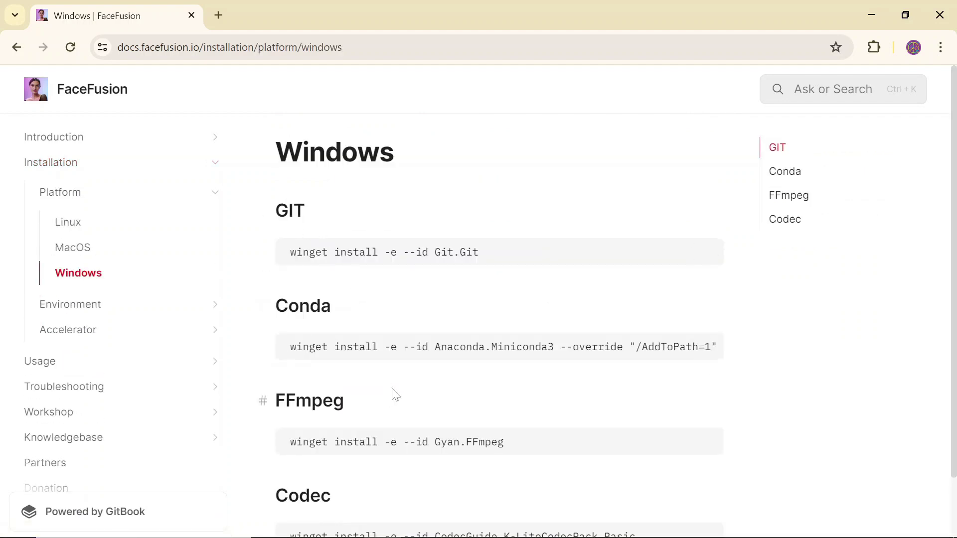
{"action": "scroll", "coordinate": [319, 491], "scroll_direction": "down", "scroll_amount": 2}
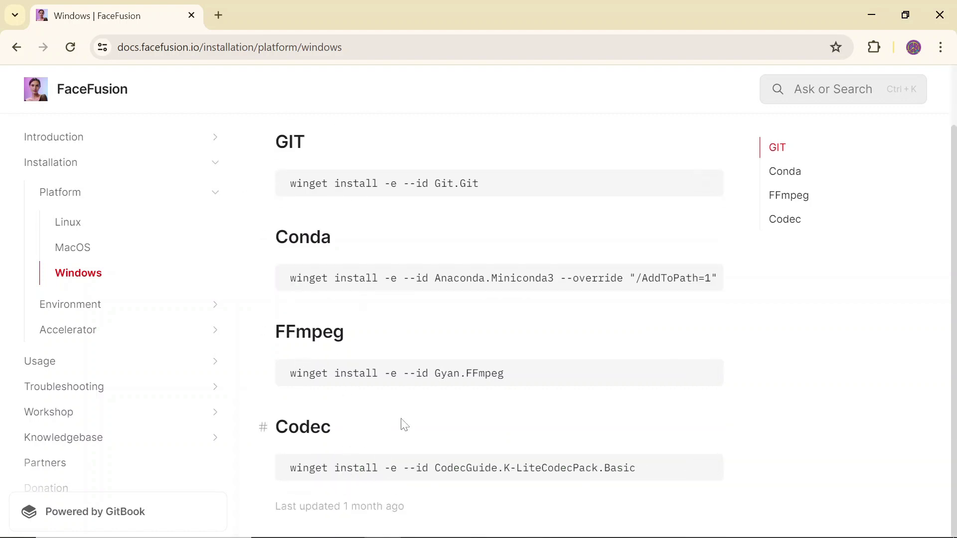
{"action": "left_click", "coordinate": [15, 47]}
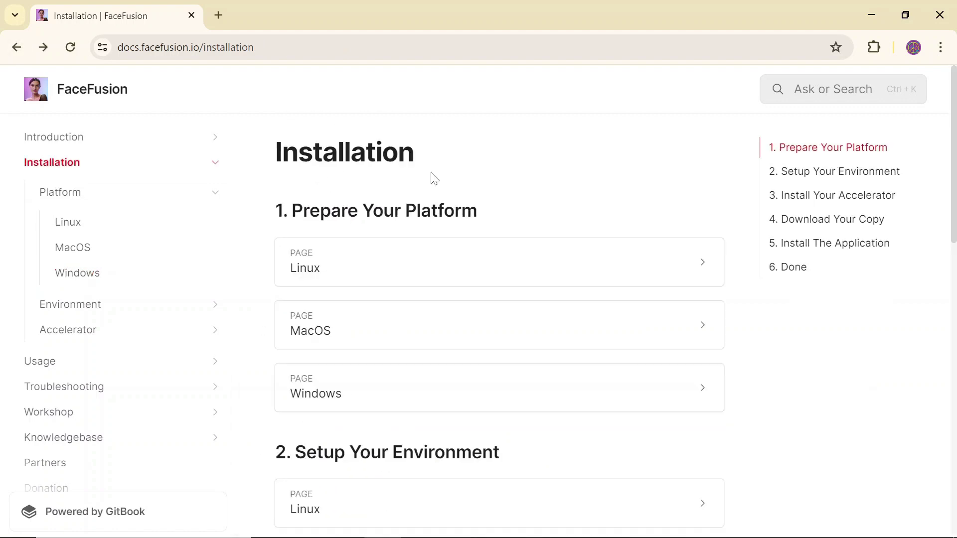
Review the Windows environment and Windows accelerator pages, returning to the overview after each
{"action": "scroll", "coordinate": [433, 179], "scroll_direction": "down", "scroll_amount": 5}
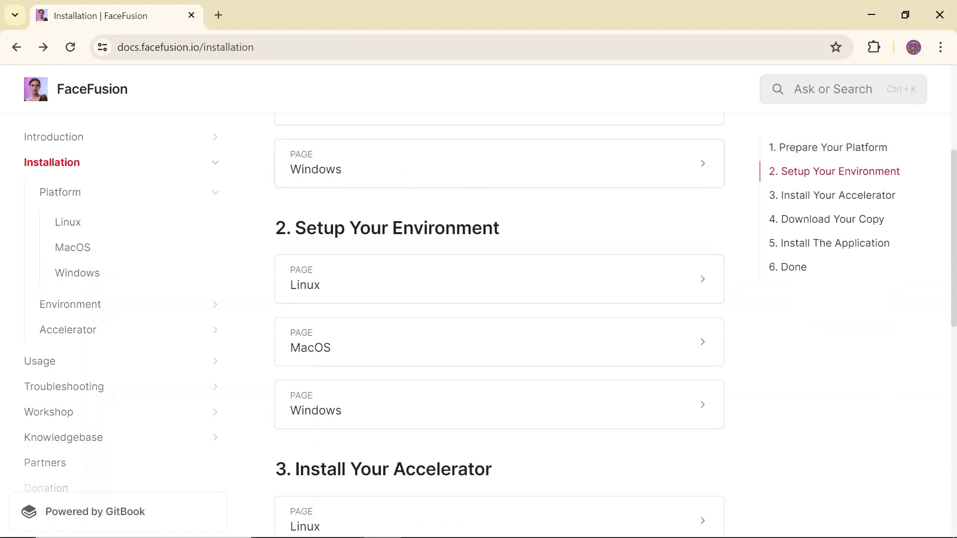
{"action": "left_click", "coordinate": [341, 412]}
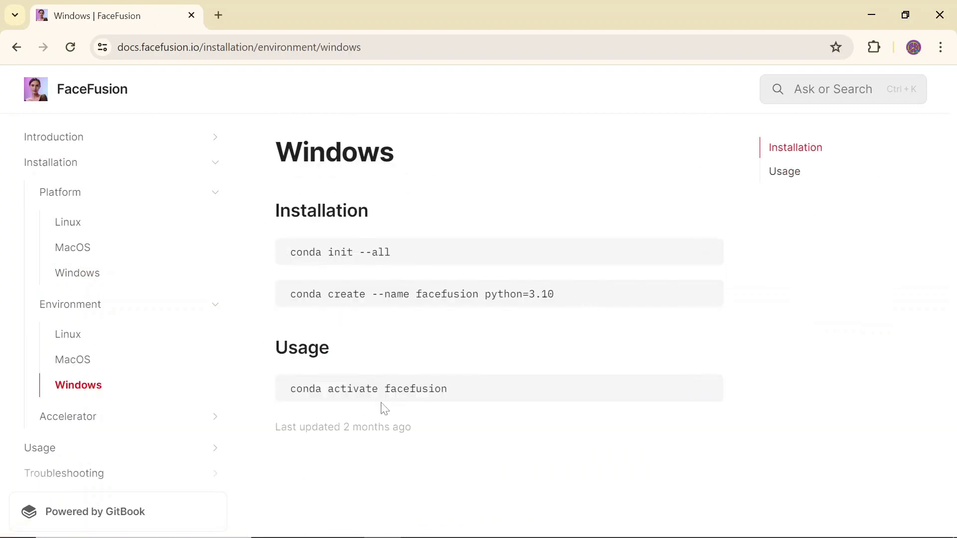
{"action": "left_click", "coordinate": [139, 167]}
{"action": "scroll", "coordinate": [458, 277], "scroll_direction": "down", "scroll_amount": 4}
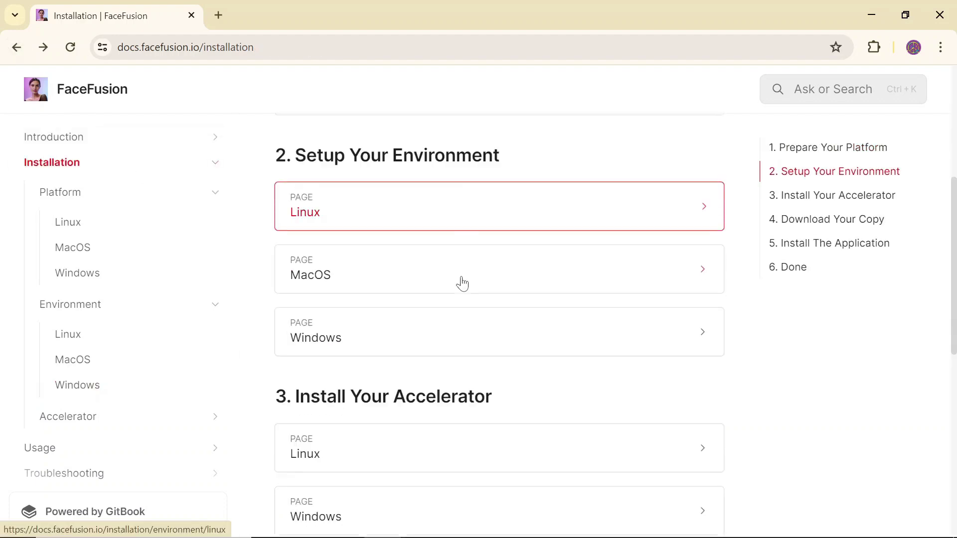
{"action": "scroll", "coordinate": [463, 283], "scroll_direction": "down", "scroll_amount": 3}
{"action": "scroll", "coordinate": [465, 269], "scroll_direction": "down", "scroll_amount": 2}
{"action": "left_click", "coordinate": [506, 303]}
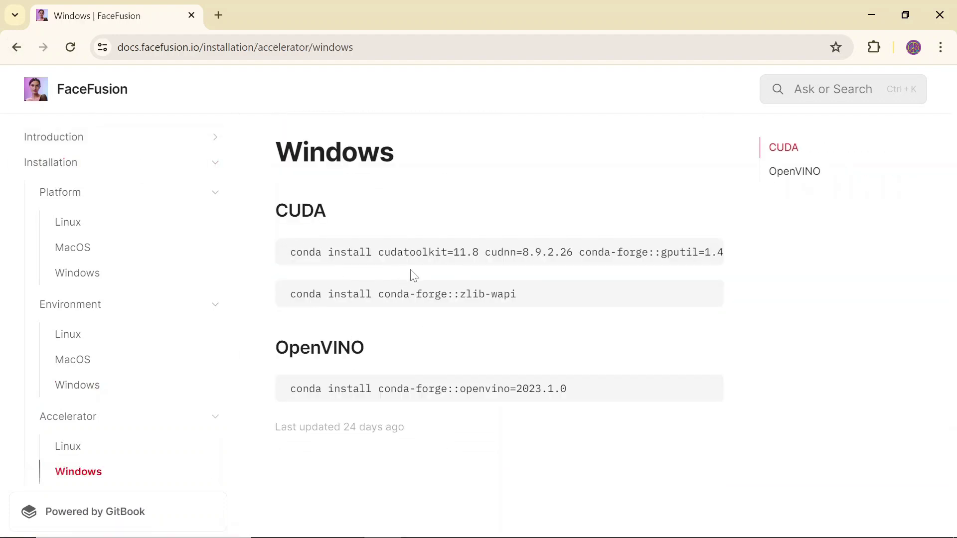
{"action": "mouse_move", "coordinate": [508, 289]}
{"action": "left_click", "coordinate": [16, 47]}
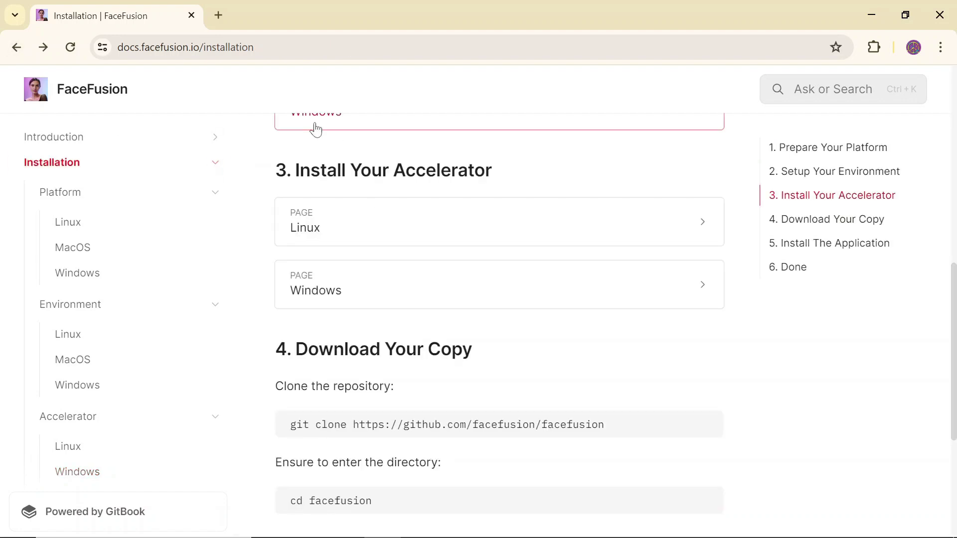
Scroll the Installation guide down to step 6
{"action": "scroll", "coordinate": [335, 209], "scroll_direction": "down", "scroll_amount": 3}
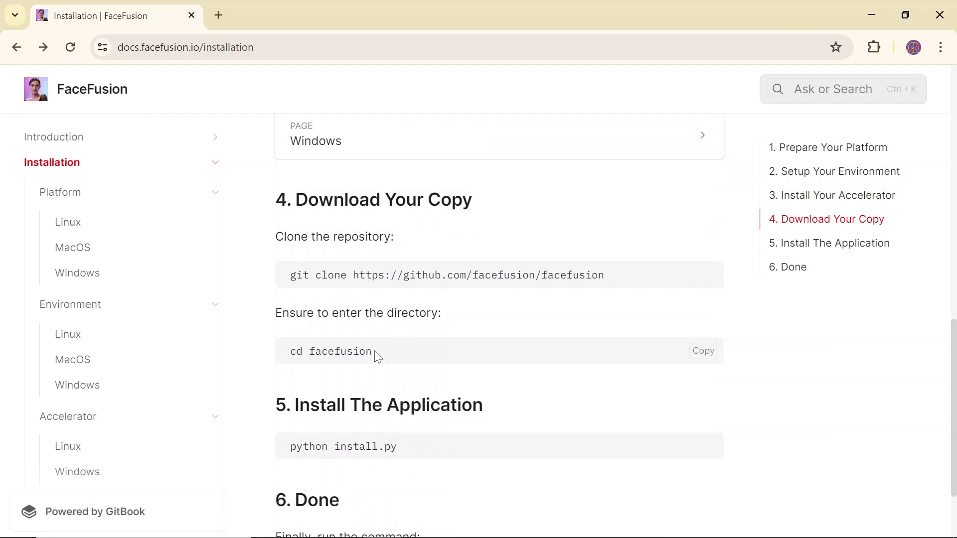
{"action": "scroll", "coordinate": [377, 358], "scroll_direction": "down", "scroll_amount": 1}
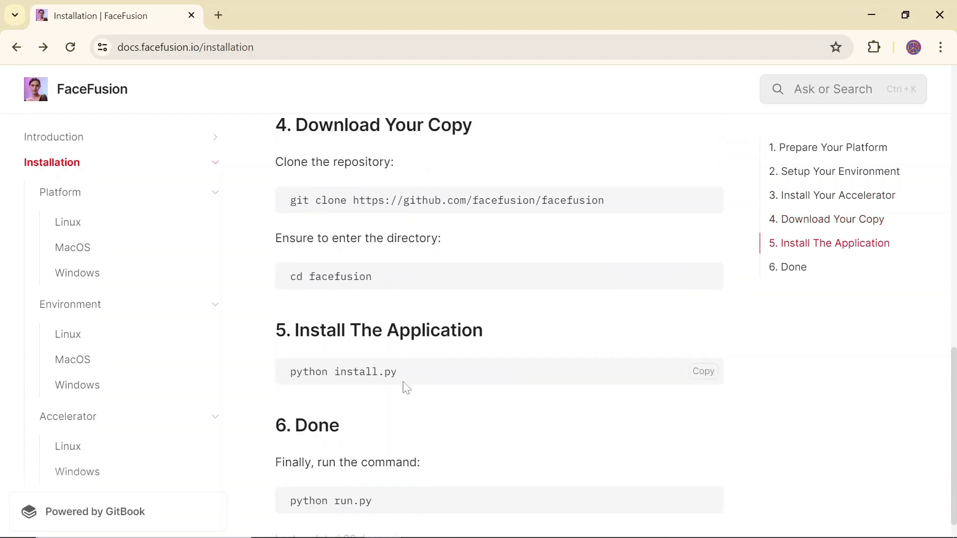
{"action": "scroll", "coordinate": [403, 386], "scroll_direction": "down", "scroll_amount": 1}
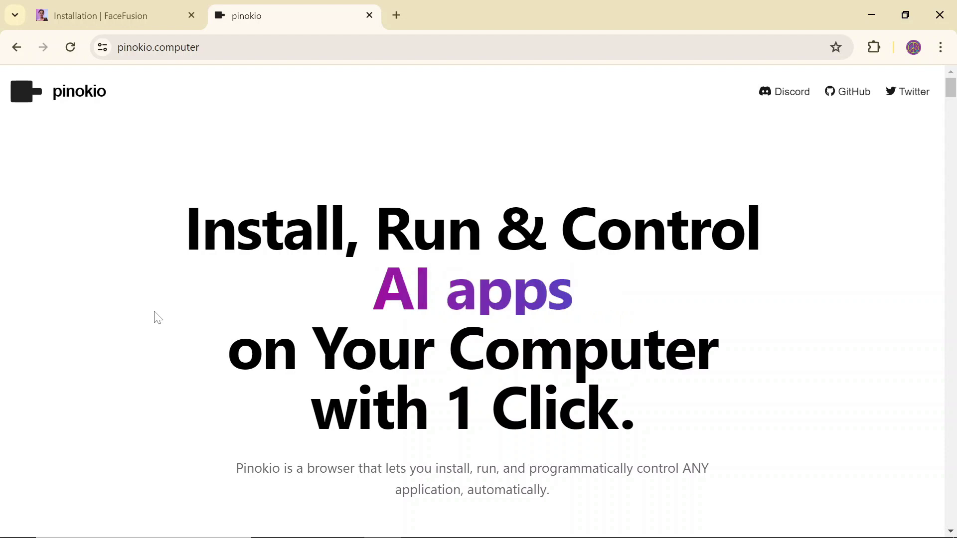
Scroll the Pinokio homepage to reach the Install documentation
{"action": "scroll", "coordinate": [158, 317], "scroll_direction": "down", "scroll_amount": 3}
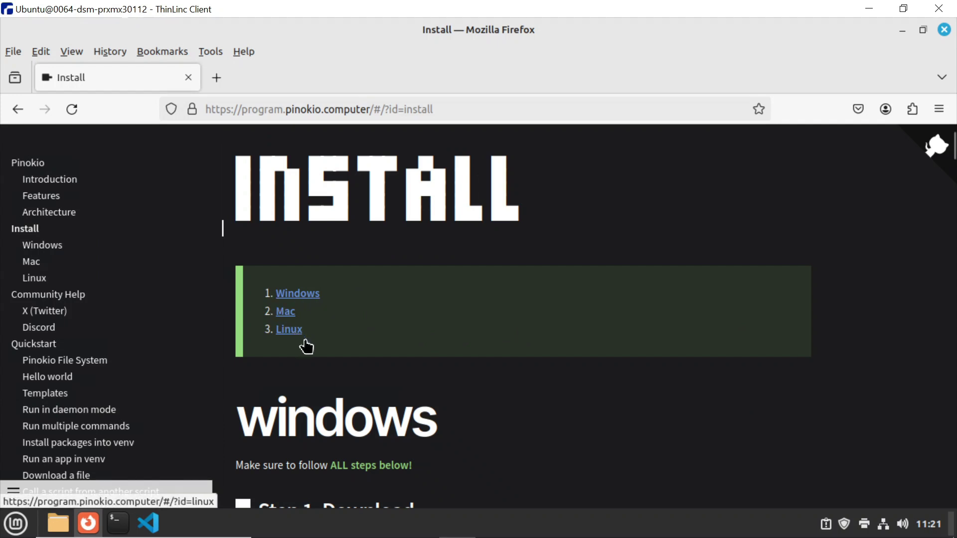
Download Pinokio_1.3.4_amd64.deb from the GitHub 1.3.4 release via the Linux install instructions
{"action": "left_click", "coordinate": [291, 331]}
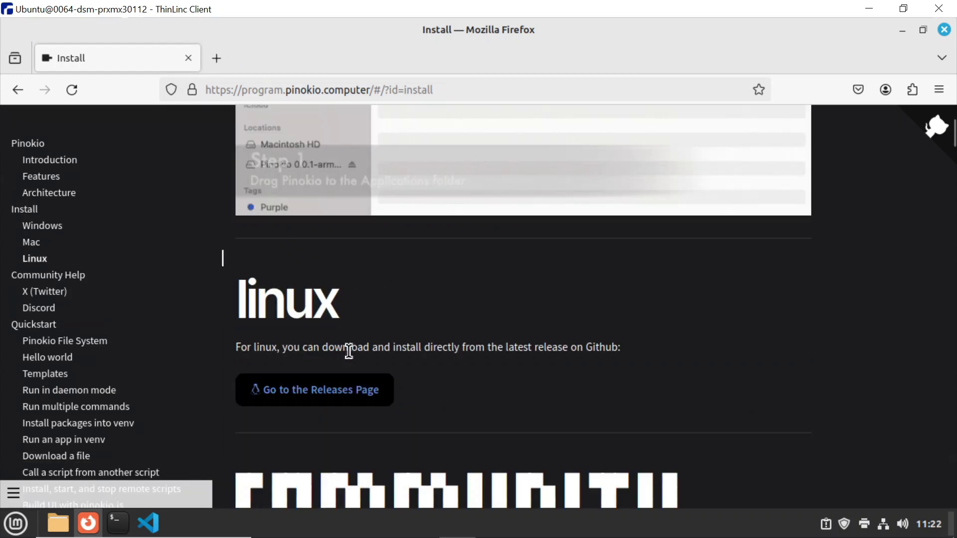
{"action": "left_click", "coordinate": [335, 398]}
{"action": "scroll", "coordinate": [389, 261], "scroll_direction": "down", "scroll_amount": 10}
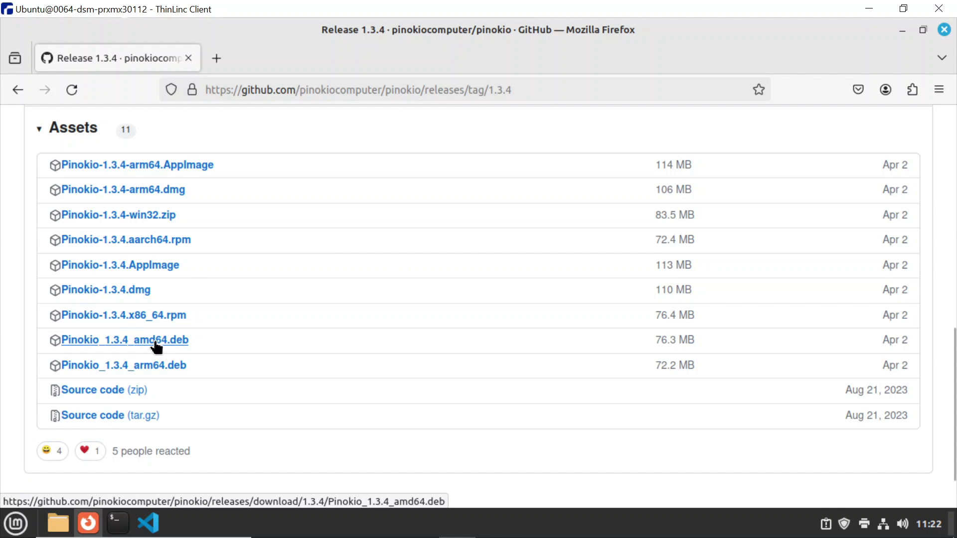
{"action": "left_click", "coordinate": [172, 344]}
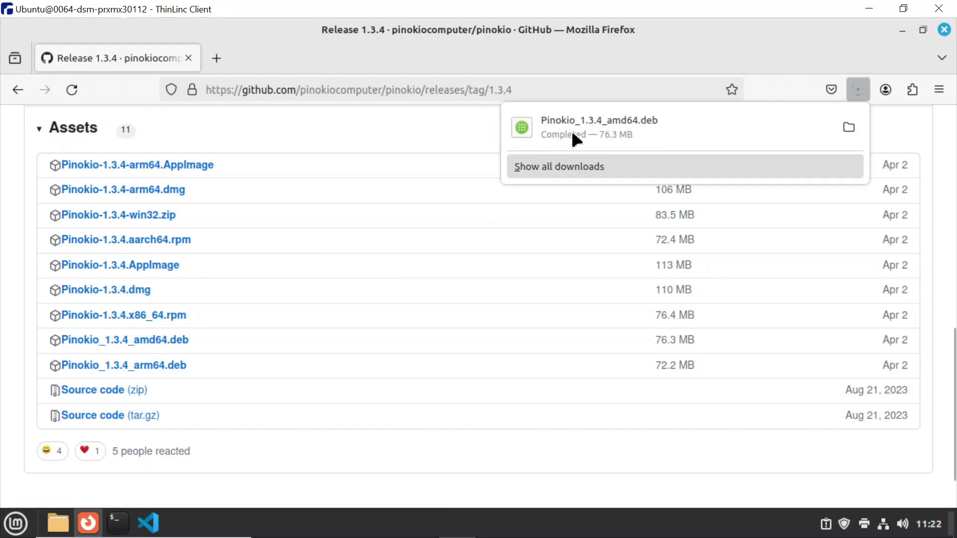
Install Pinokio_1.3.4_amd64.deb with the Package Installer, authenticating with the account password
{"action": "left_click", "coordinate": [848, 127]}
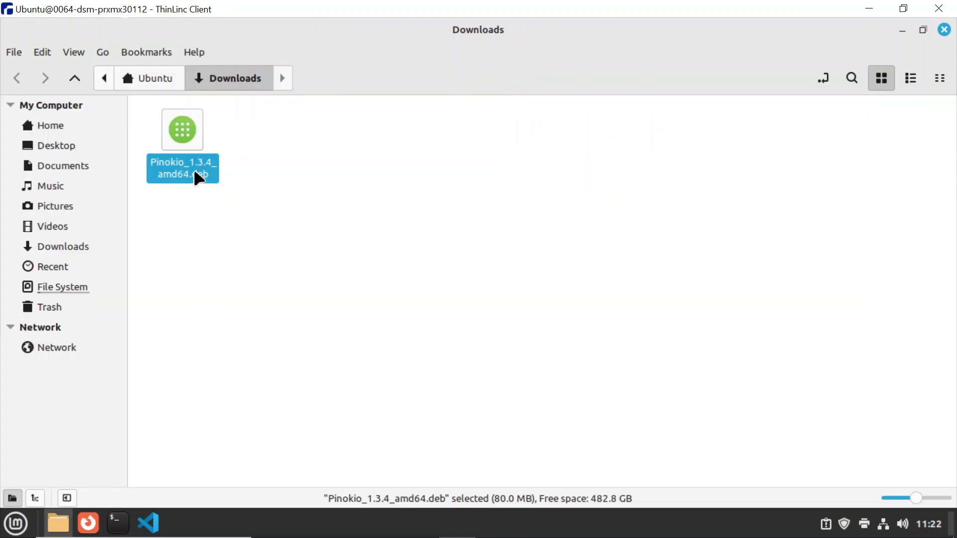
{"action": "right_click", "coordinate": [186, 131]}
{"action": "left_click", "coordinate": [333, 144]}
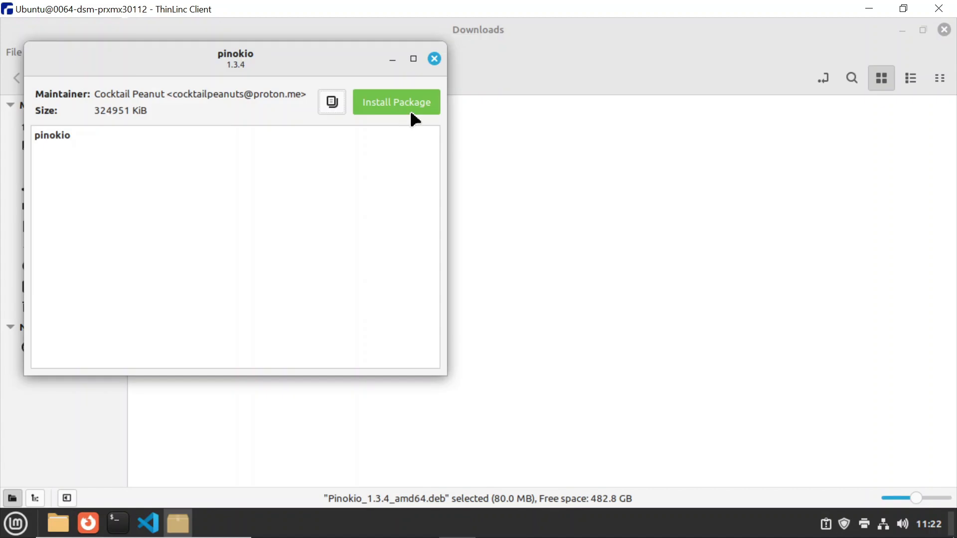
{"action": "left_click", "coordinate": [408, 109]}
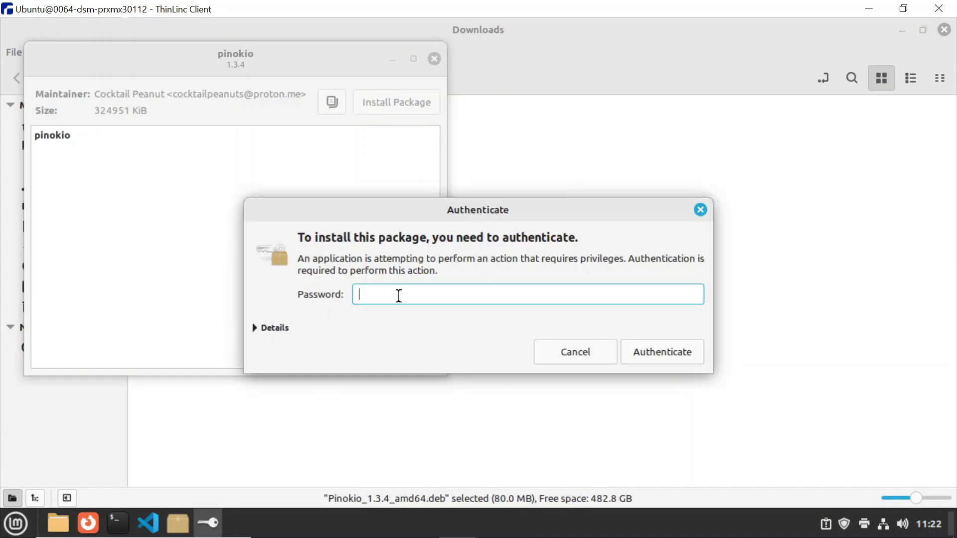
{"action": "key", "text": "ctrl+v"}
{"action": "left_click", "coordinate": [628, 341]}
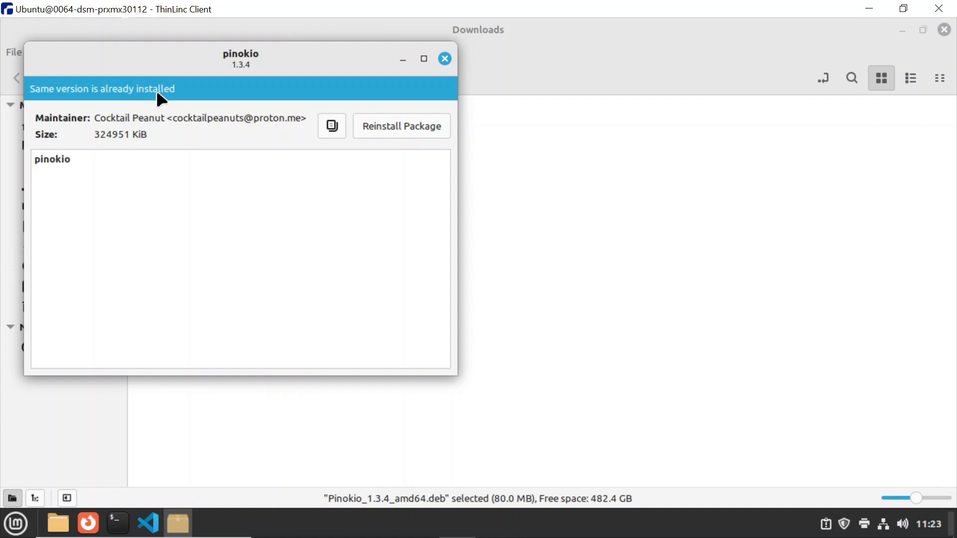
Launch Pinokio from the application menu and save its default settings
{"action": "left_click", "coordinate": [16, 522]}
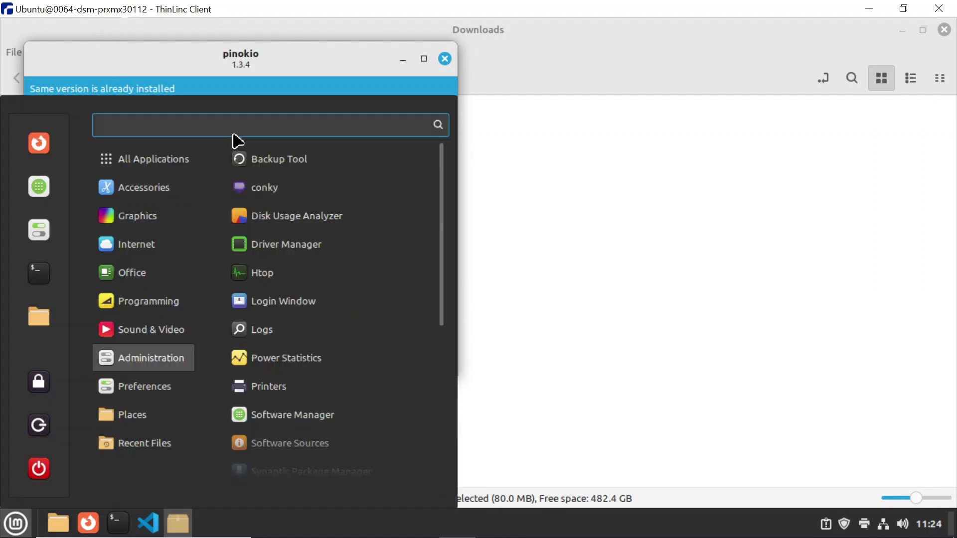
{"action": "type", "text": "pinokio"}
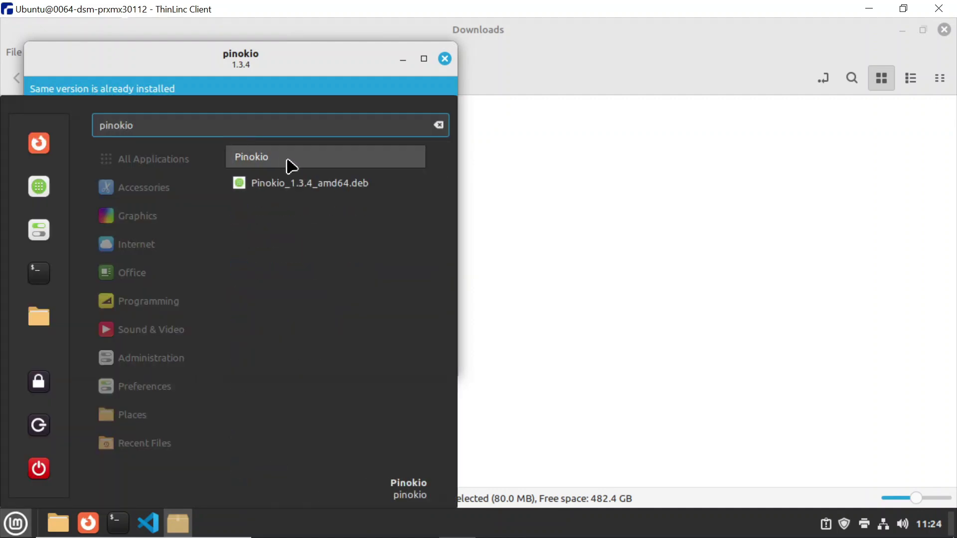
{"action": "left_click", "coordinate": [286, 162]}
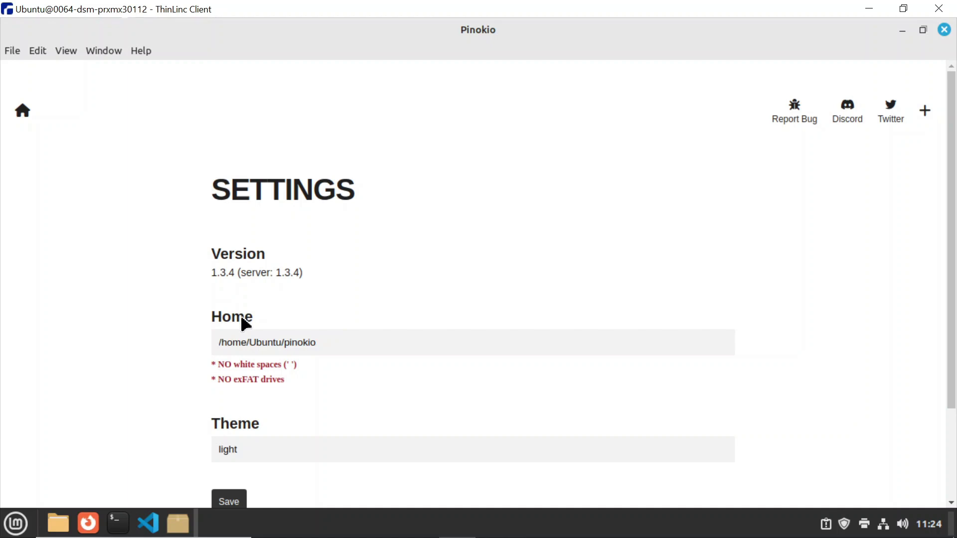
{"action": "scroll", "coordinate": [261, 438], "scroll_direction": "down", "scroll_amount": 3}
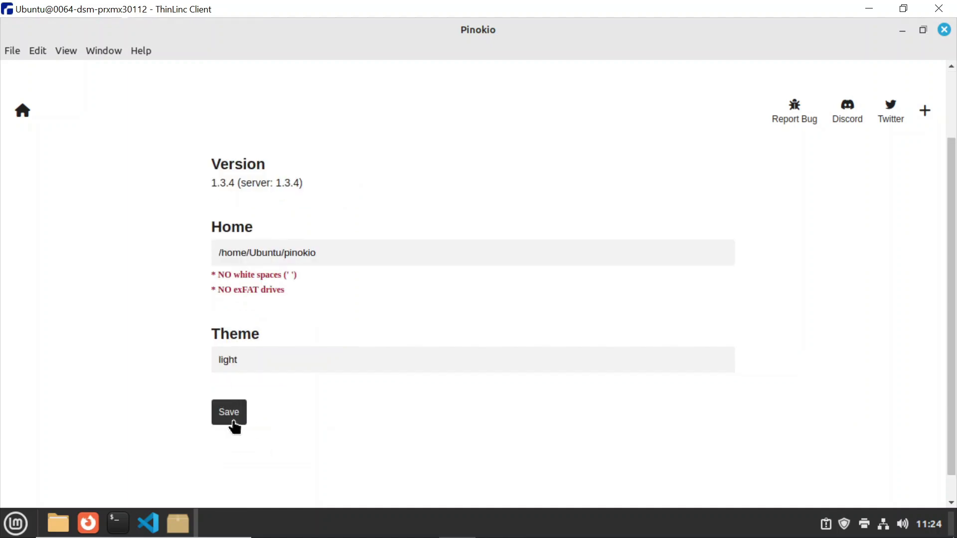
{"action": "left_click", "coordinate": [229, 412]}
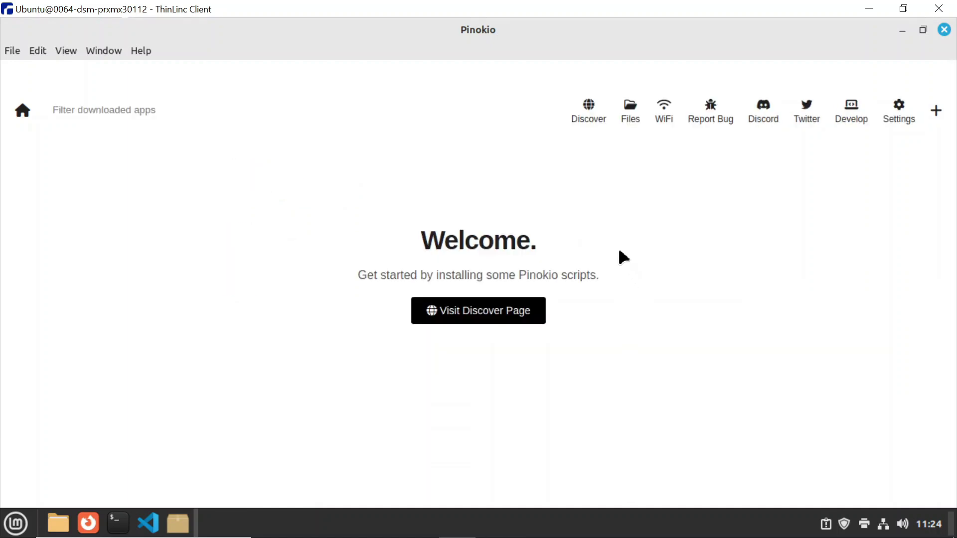
Search the Discover page's verified scripts for FaceFusion
{"action": "left_click", "coordinate": [518, 319]}
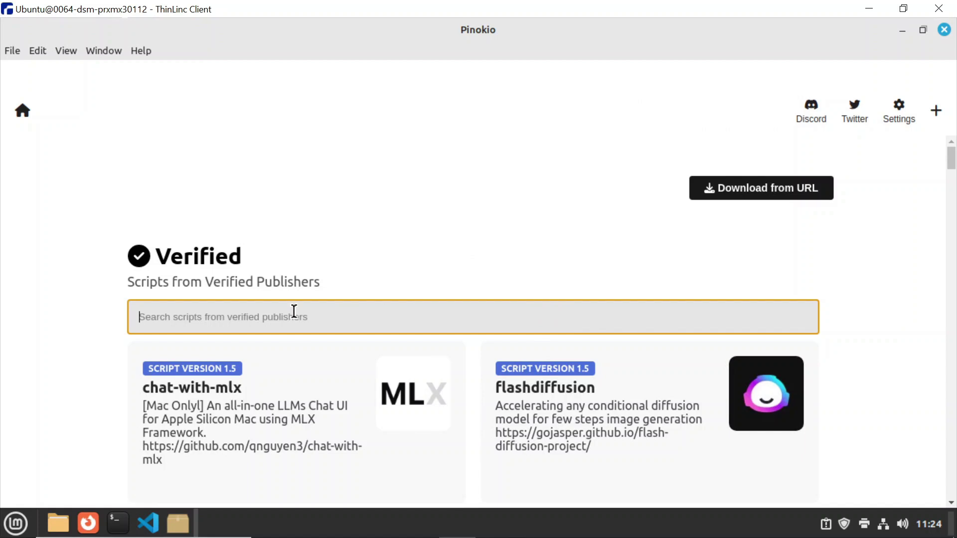
{"action": "type", "text": "facefusion"}
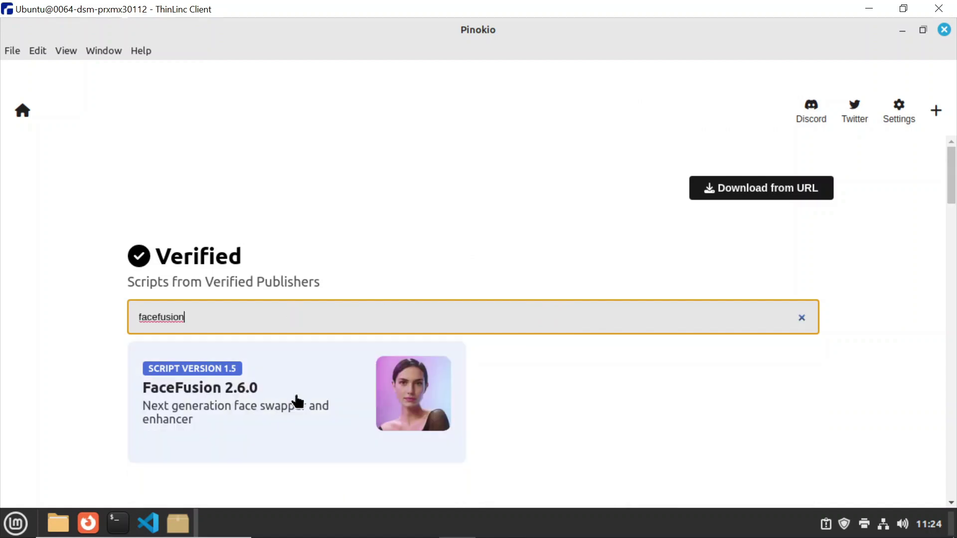
Download FaceFusion 2.6.0 and install conda, git, zip, nodejs, ffmpeg, py and cuda
{"action": "left_click", "coordinate": [294, 399]}
{"action": "left_click", "coordinate": [540, 417]}
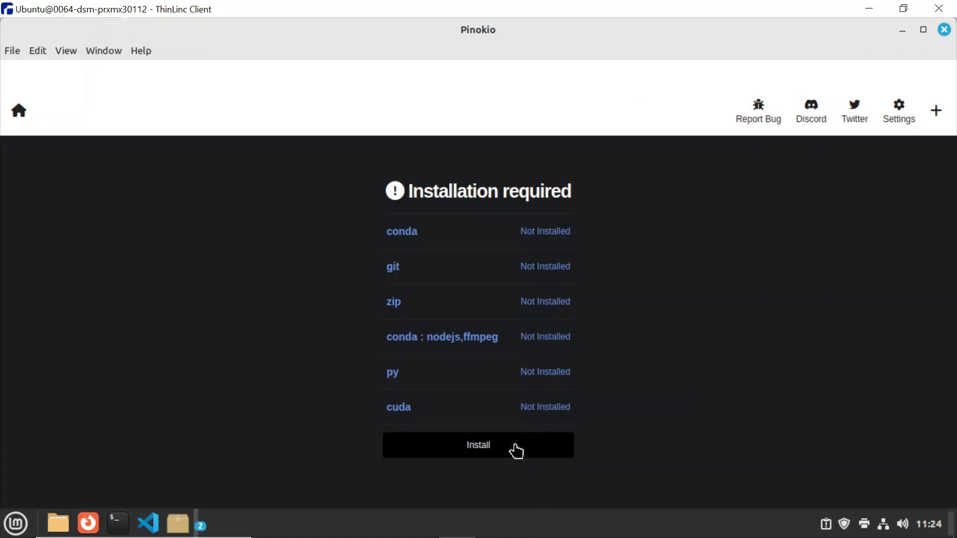
{"action": "left_click", "coordinate": [515, 448]}
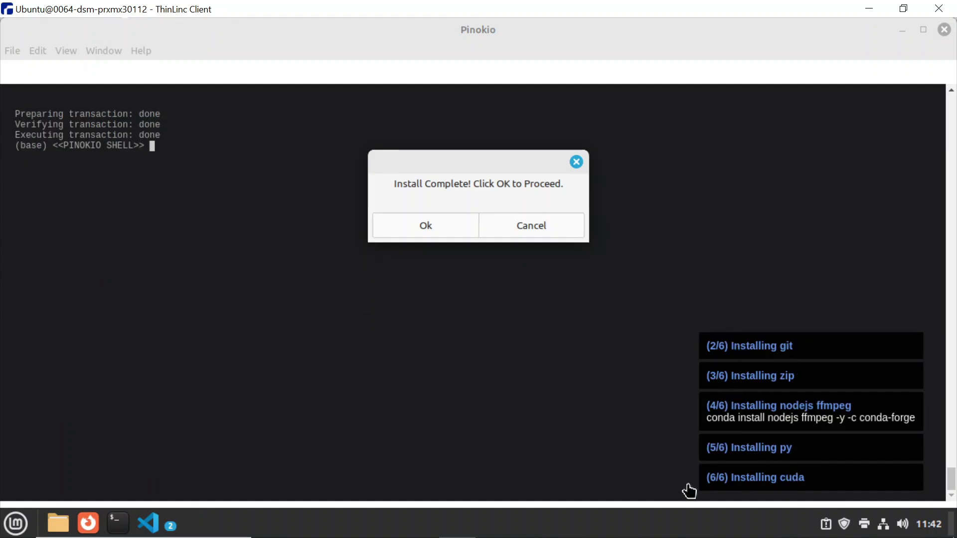
{"action": "left_click", "coordinate": [453, 234]}
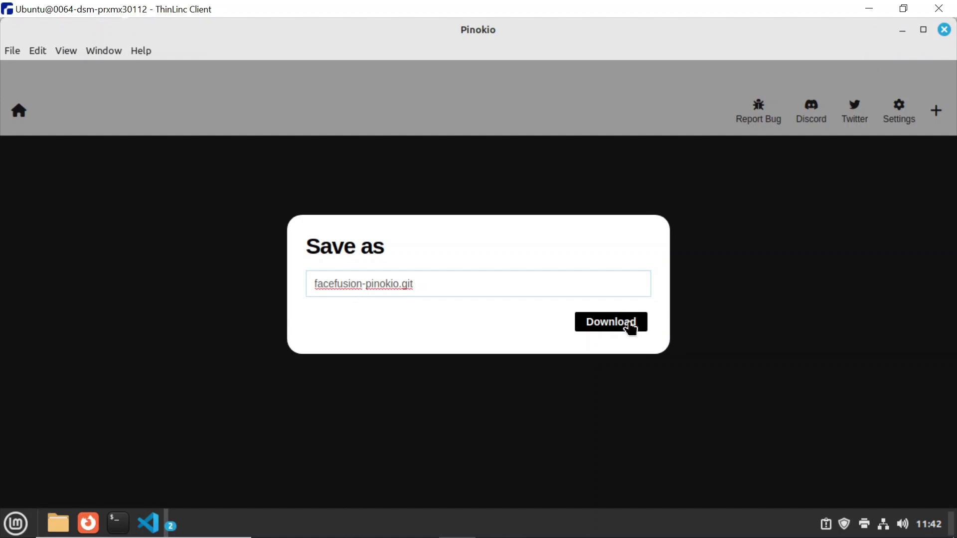
Save the script as facefusion-pinokio.git and run the FaceFusion install to completion
{"action": "left_click", "coordinate": [611, 322]}
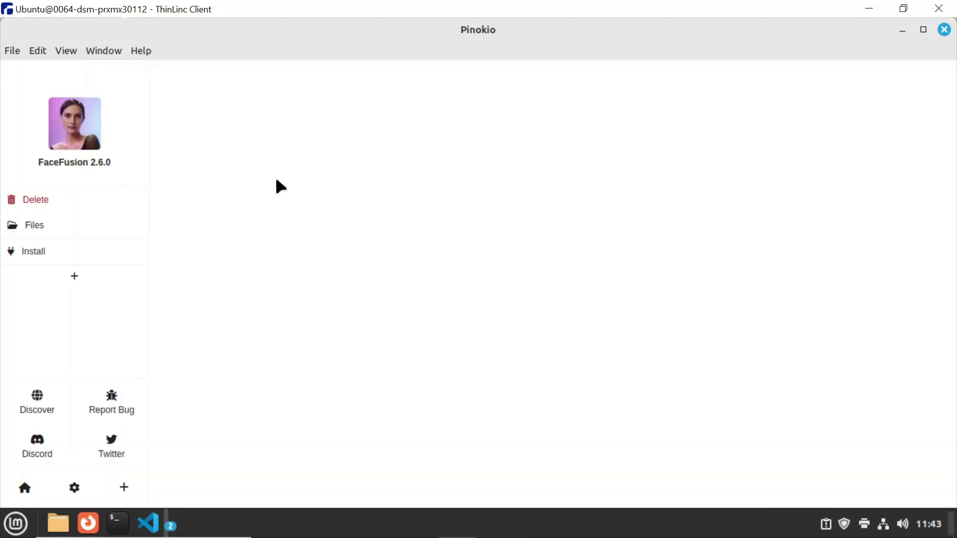
{"action": "left_click", "coordinate": [46, 255]}
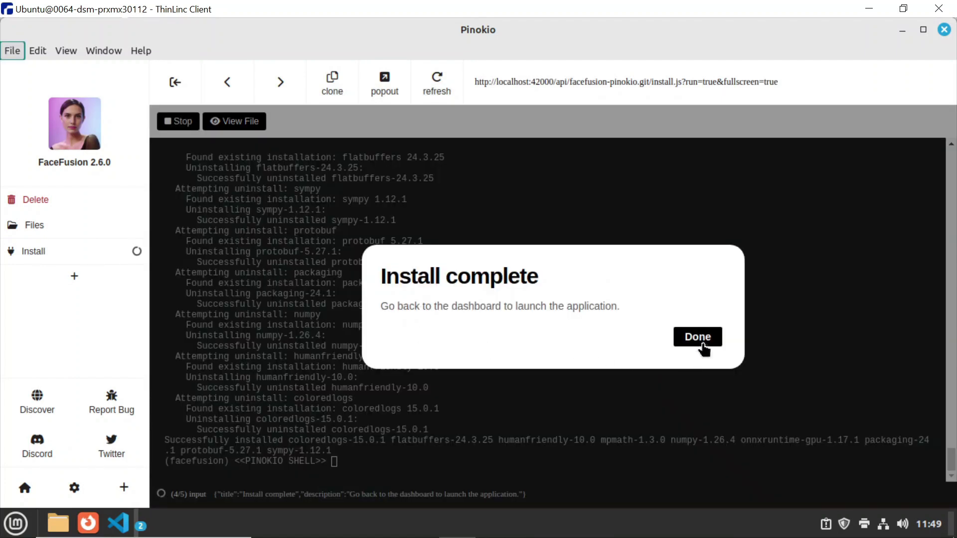
{"action": "left_click", "coordinate": [697, 337]}
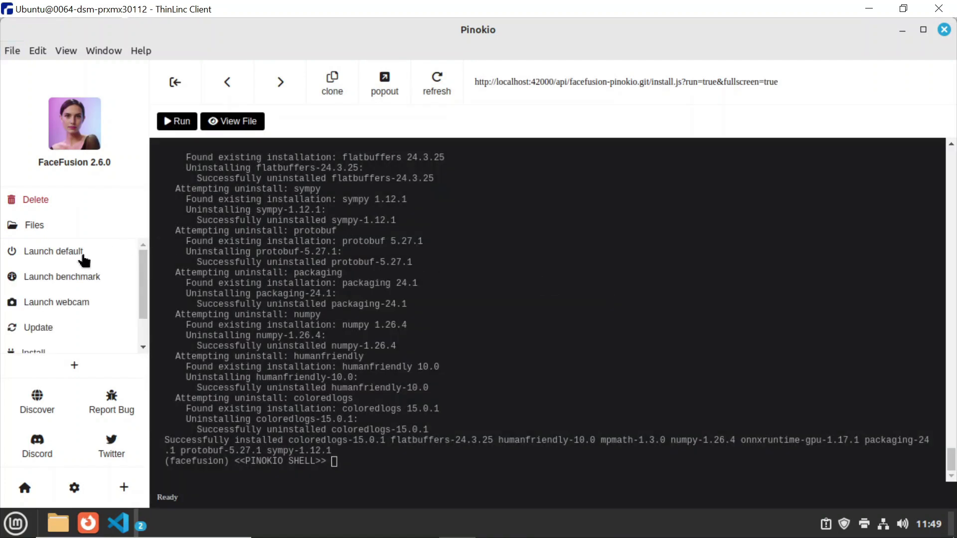
{"action": "left_click", "coordinate": [53, 251]}
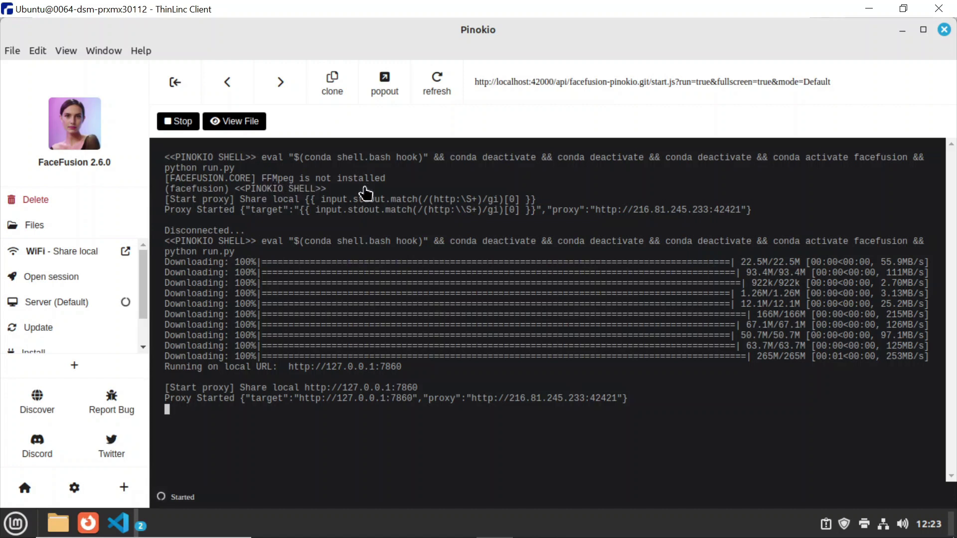
Paste 'sudo apt install ffmpeg' into a terminal opened in the ~/pinokio/bin folder
{"action": "left_click", "coordinate": [58, 523]}
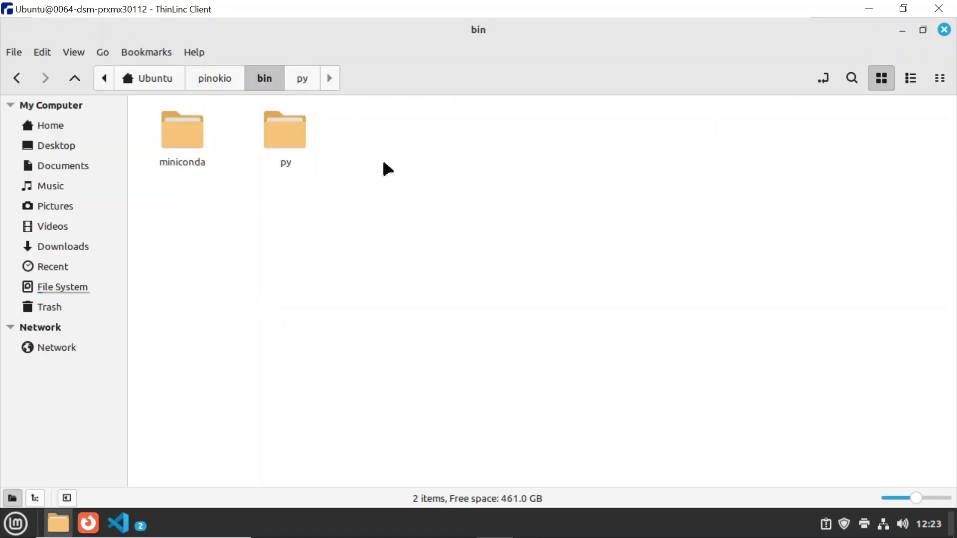
{"action": "right_click", "coordinate": [396, 159]}
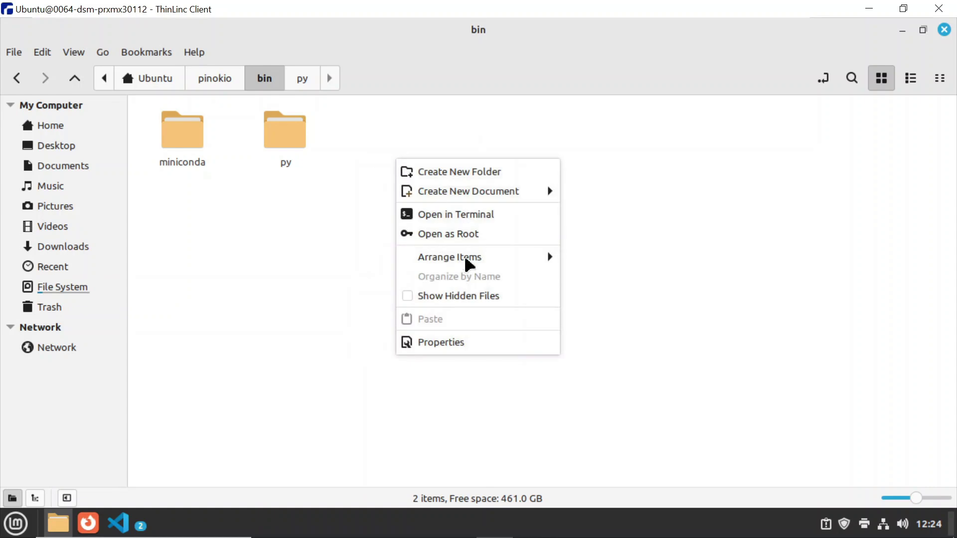
{"action": "left_click", "coordinate": [454, 215]}
{"action": "right_click", "coordinate": [334, 101]}
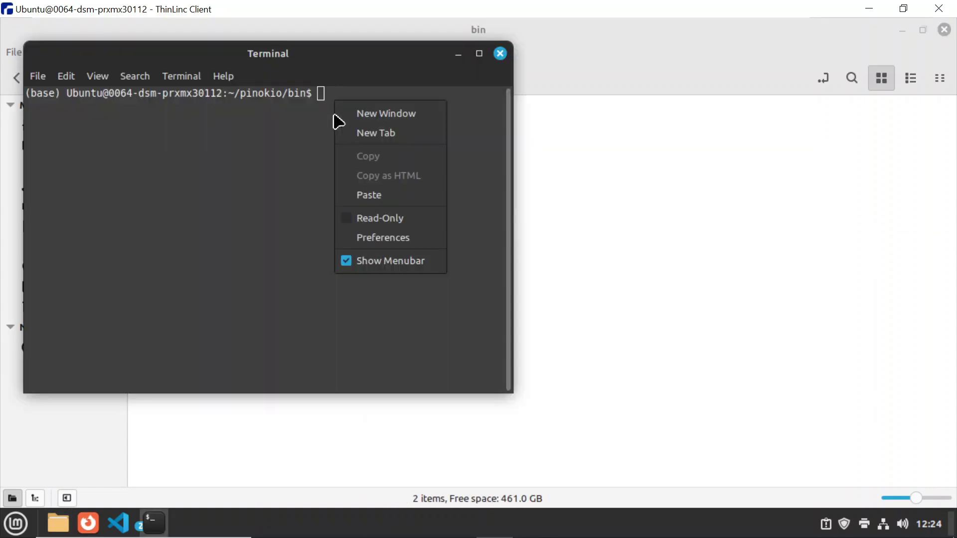
{"action": "left_click", "coordinate": [385, 202]}
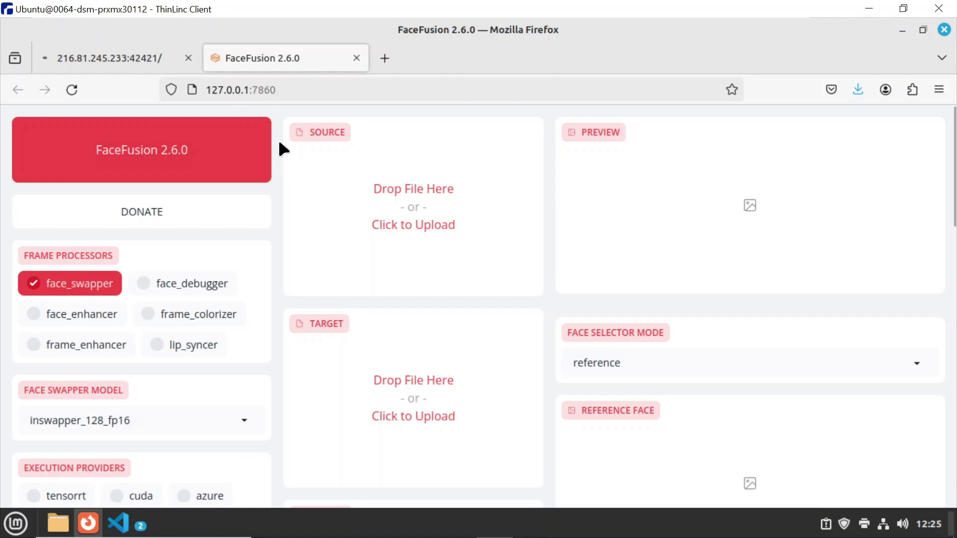
Load Trump.jpg as the source and drop Mr beast.webp onto the Target zone
{"action": "scroll", "coordinate": [281, 148], "scroll_direction": "down", "scroll_amount": 6}
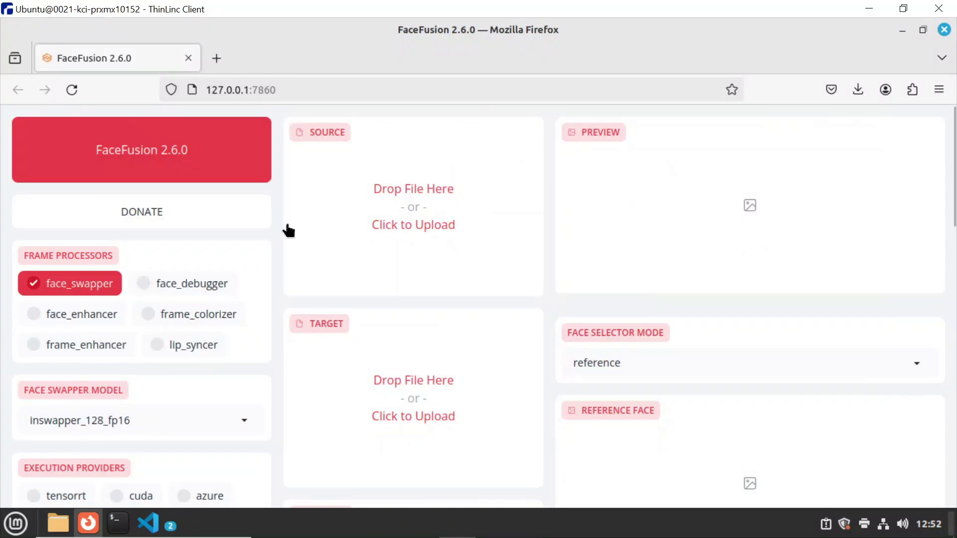
{"action": "left_click_drag", "start_coordinate": [85, 512], "coordinate": [389, 144]}
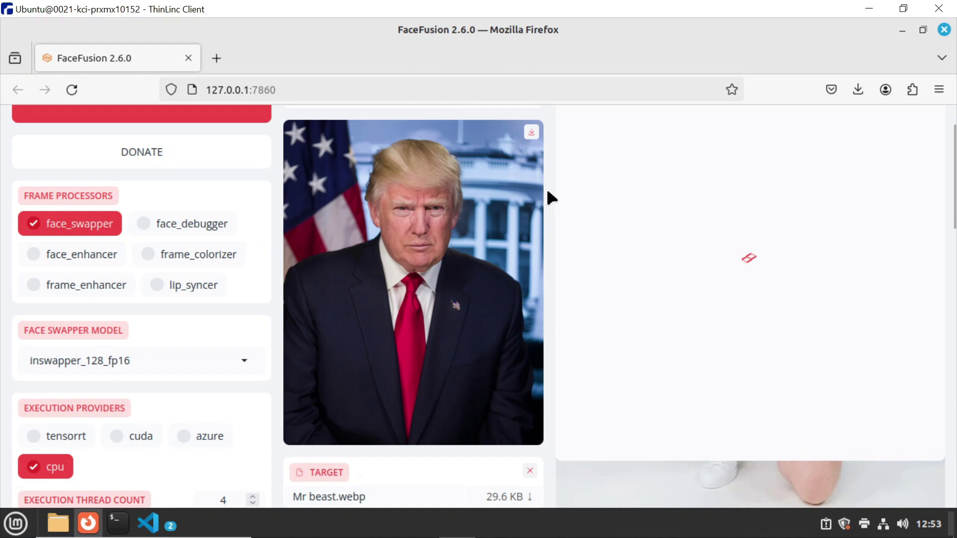
Scroll through the default FaceFusion settings, then return to the top to view the swapped preview
{"action": "scroll", "coordinate": [543, 259], "scroll_direction": "up", "scroll_amount": 2}
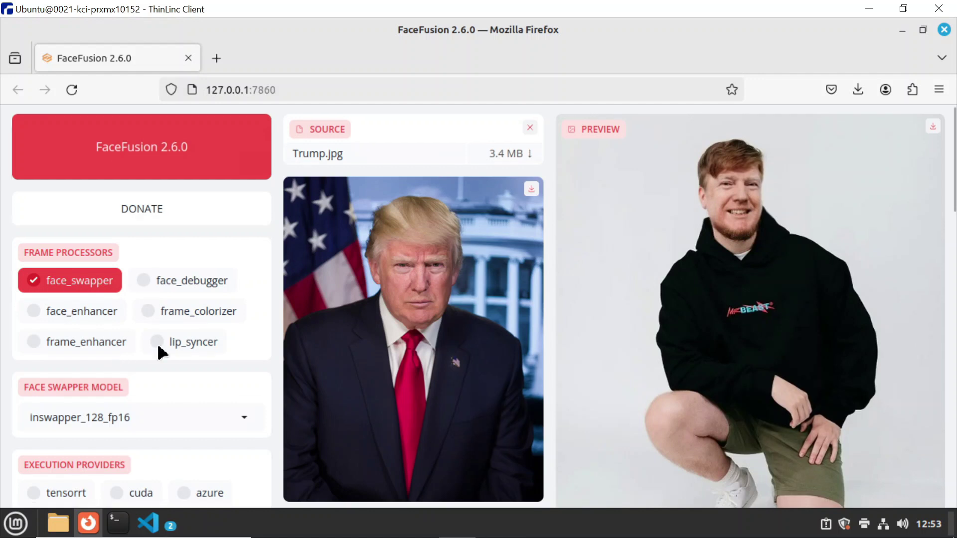
{"action": "scroll", "coordinate": [536, 391], "scroll_direction": "down", "scroll_amount": 5}
{"action": "scroll", "coordinate": [590, 377], "scroll_direction": "down", "scroll_amount": 4}
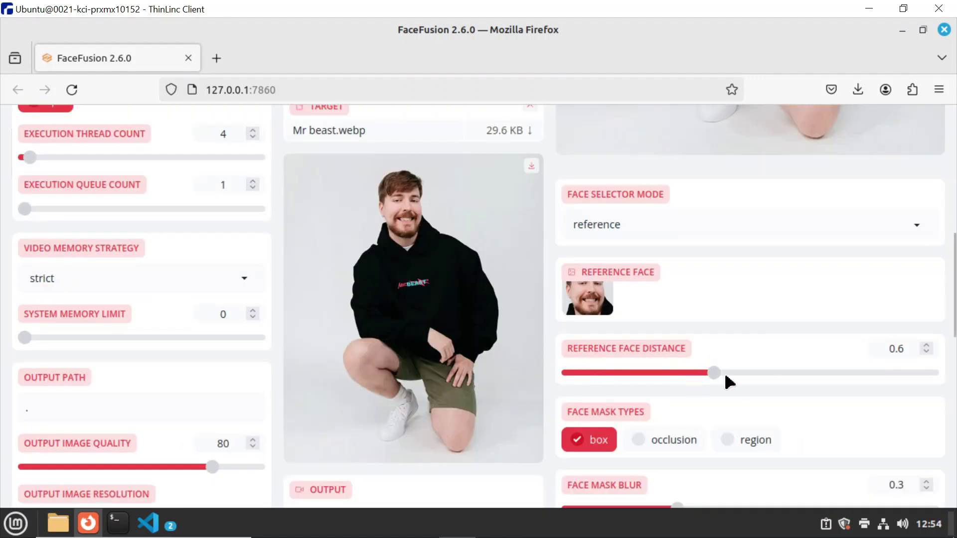
{"action": "scroll", "coordinate": [728, 378], "scroll_direction": "down", "scroll_amount": 3}
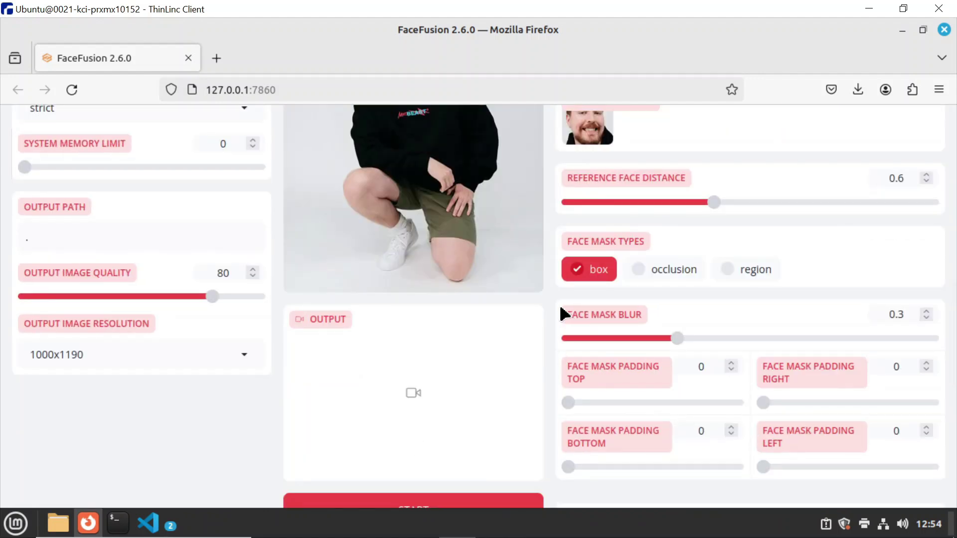
{"action": "scroll", "coordinate": [553, 369], "scroll_direction": "down", "scroll_amount": 2}
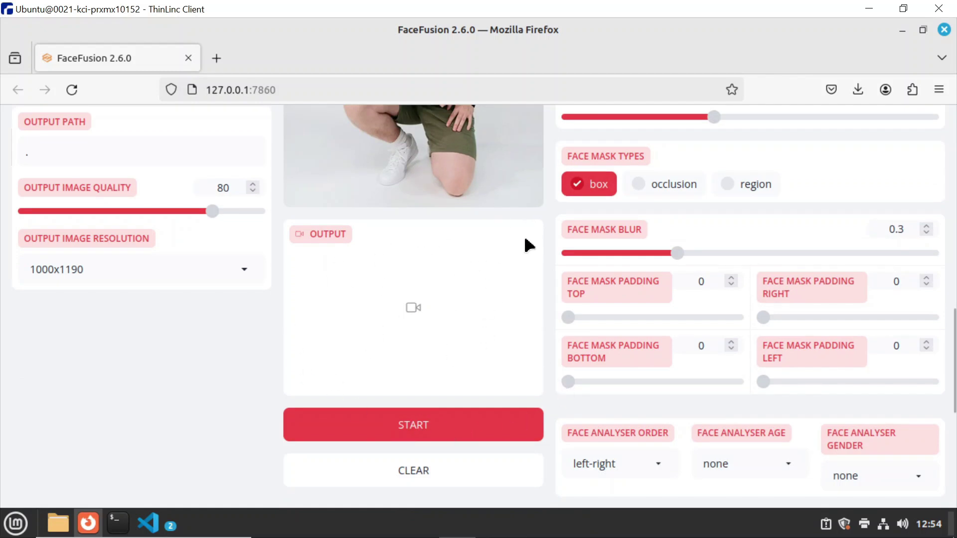
{"action": "scroll", "coordinate": [528, 244], "scroll_direction": "up", "scroll_amount": 20}
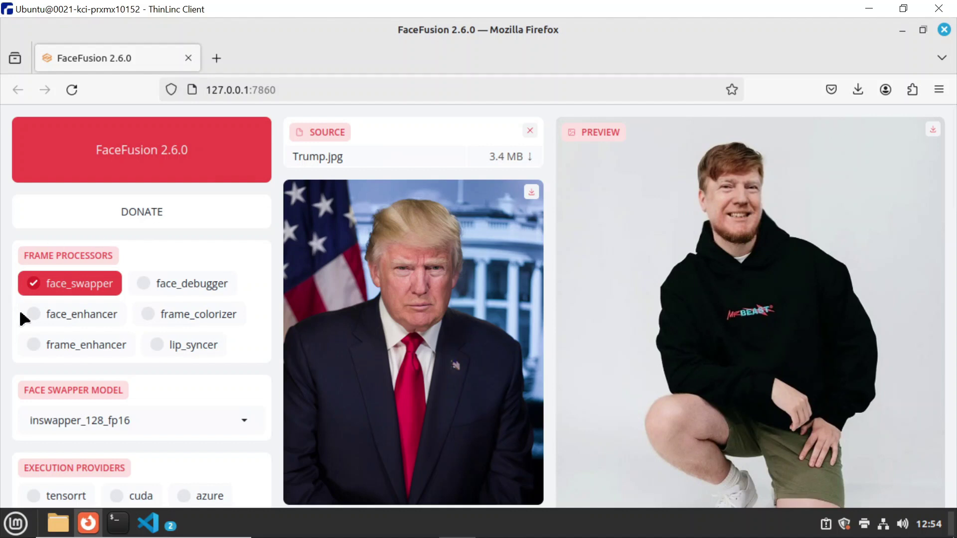
Enable face_enhancer (gfpgan_1.4, blend 80) and render the face-swapped kneeling-man image
{"action": "left_click", "coordinate": [36, 314]}
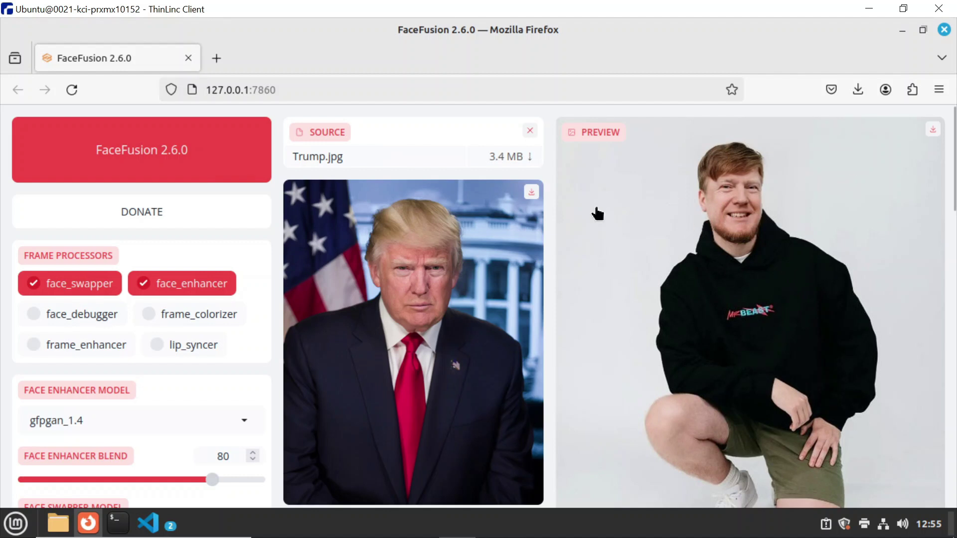
{"action": "scroll", "coordinate": [544, 229], "scroll_direction": "down", "scroll_amount": 15}
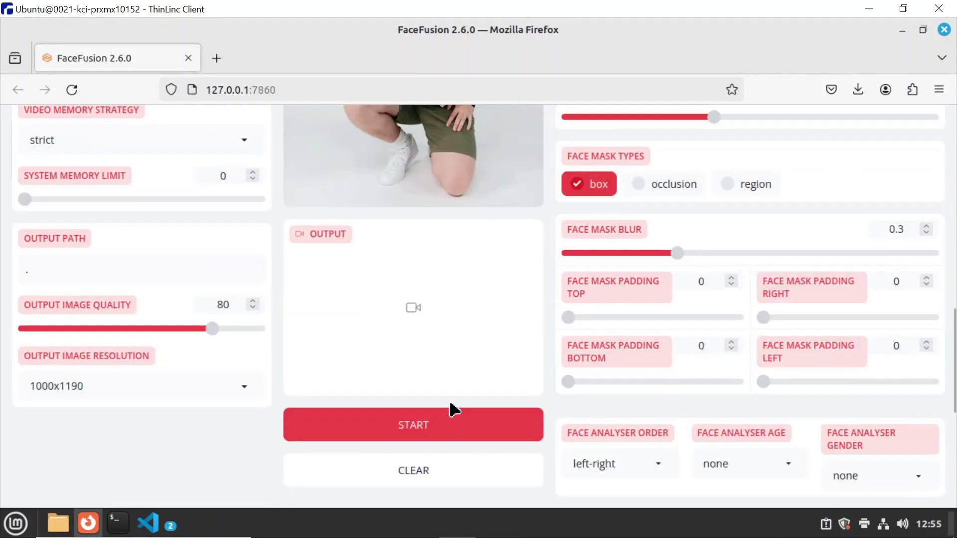
{"action": "left_click", "coordinate": [450, 422]}
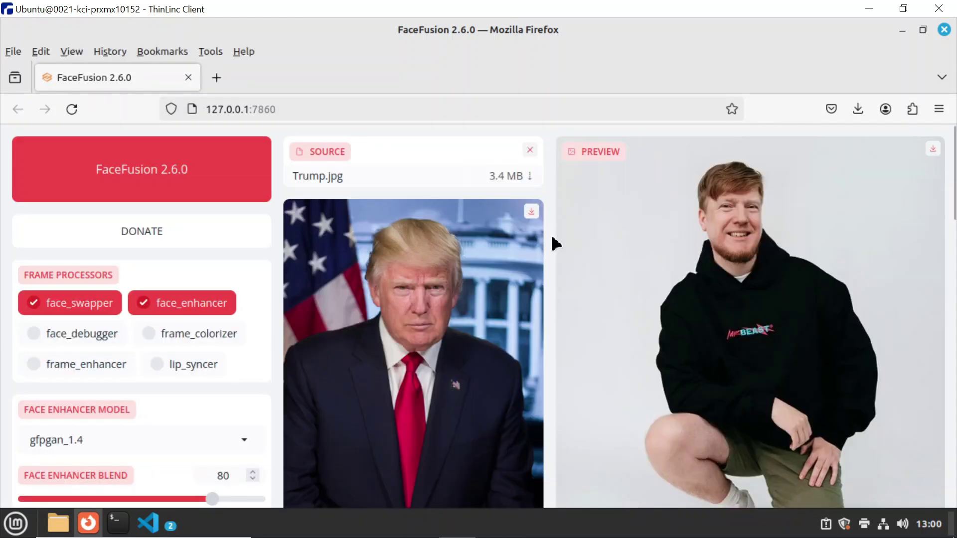
{"action": "scroll", "coordinate": [551, 238], "scroll_direction": "down", "scroll_amount": 12}
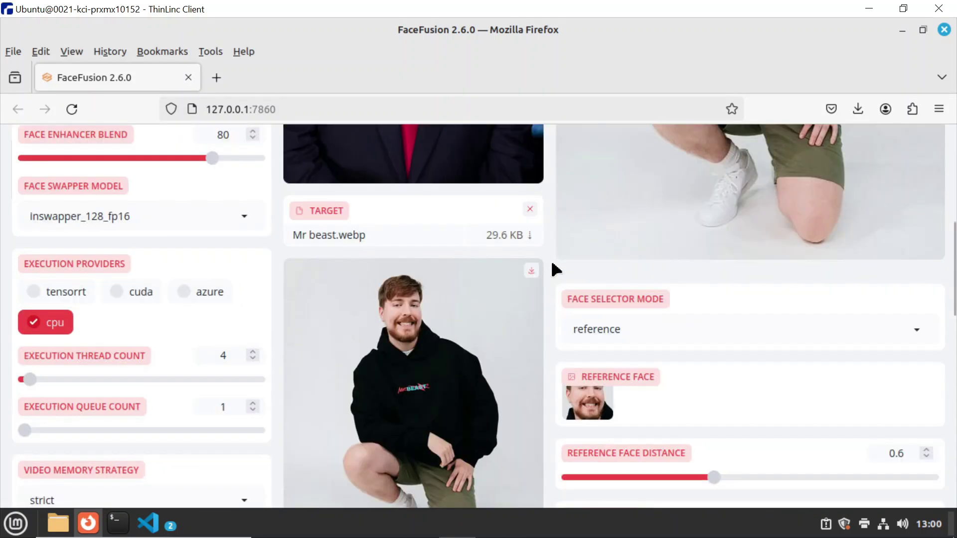
{"action": "scroll", "coordinate": [564, 297], "scroll_direction": "up", "scroll_amount": 12}
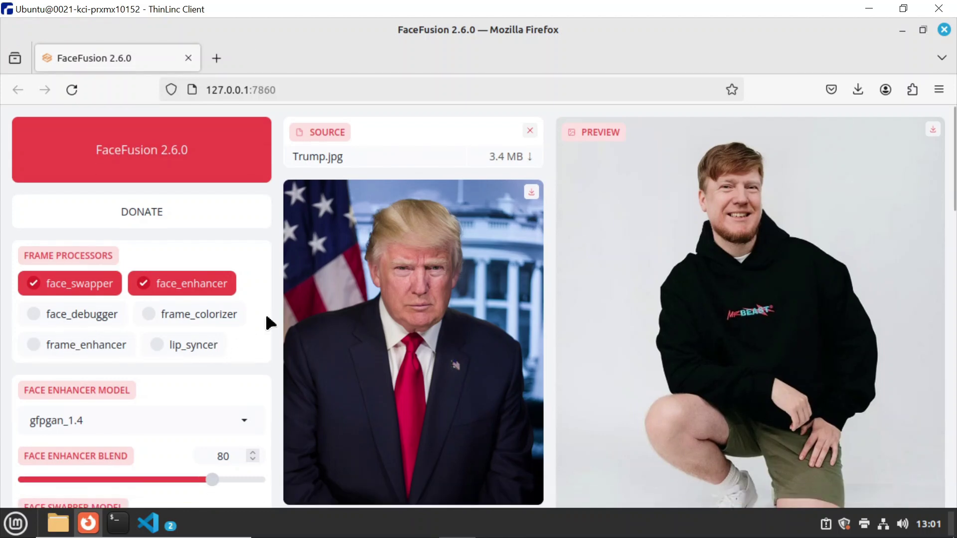
{"action": "scroll", "coordinate": [76, 240], "scroll_direction": "down", "scroll_amount": 5}
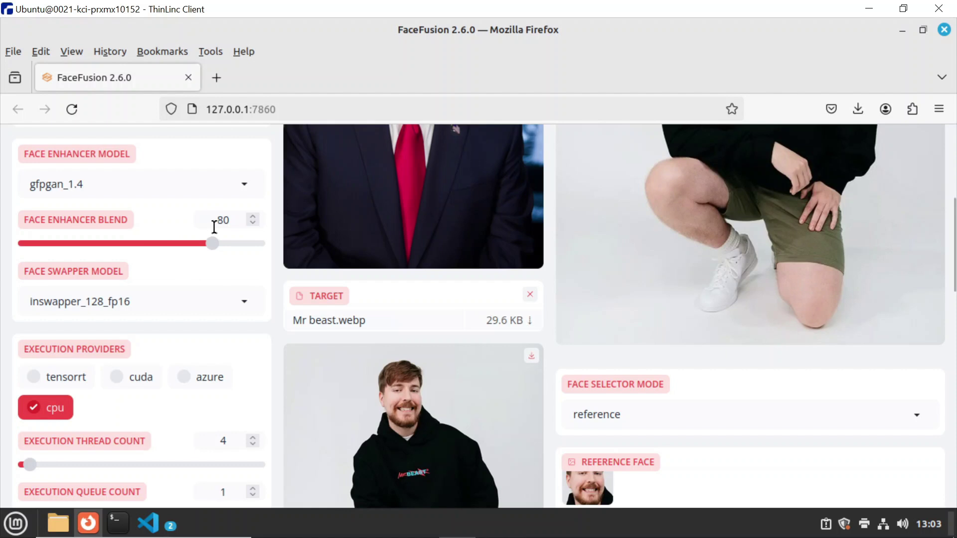
{"action": "key", "text": "alt"}
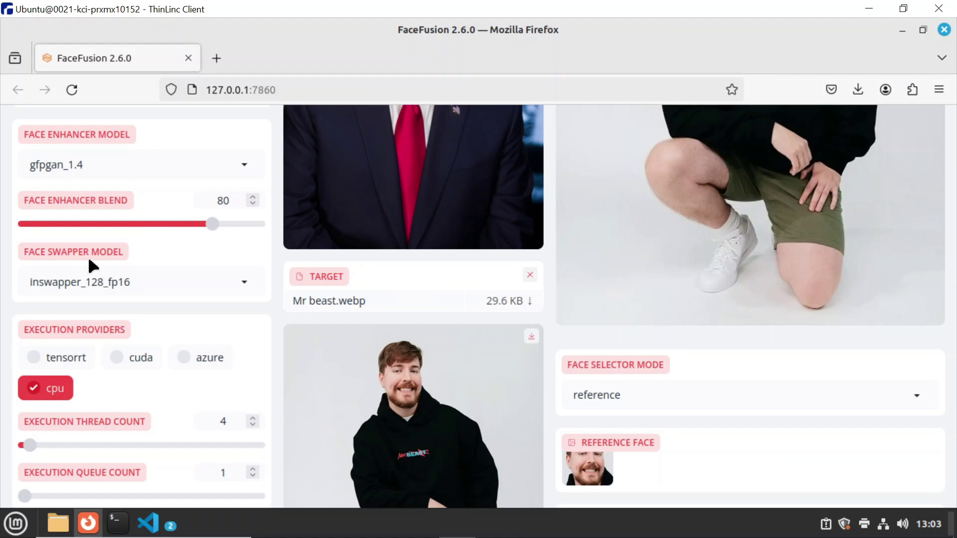
{"action": "left_click", "coordinate": [222, 282]}
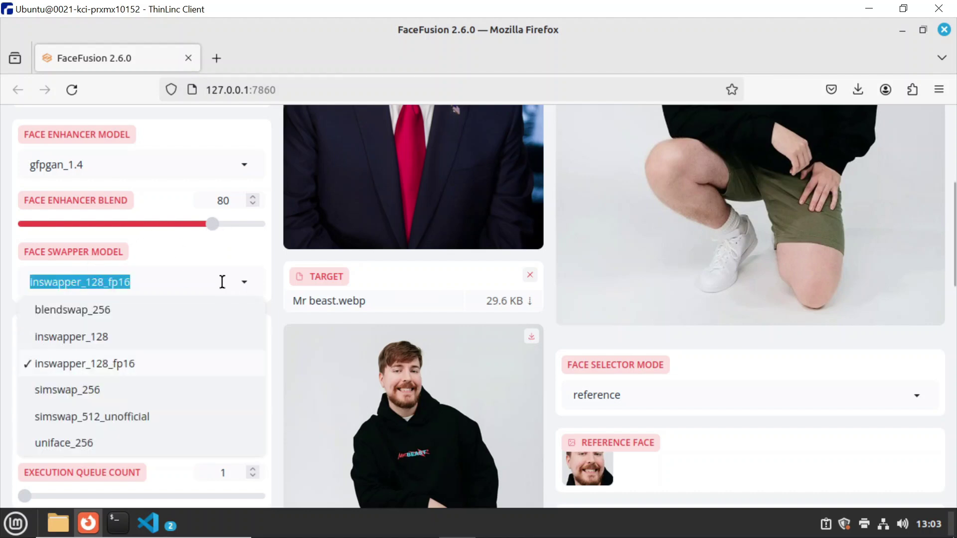
{"action": "left_click", "coordinate": [148, 271]}
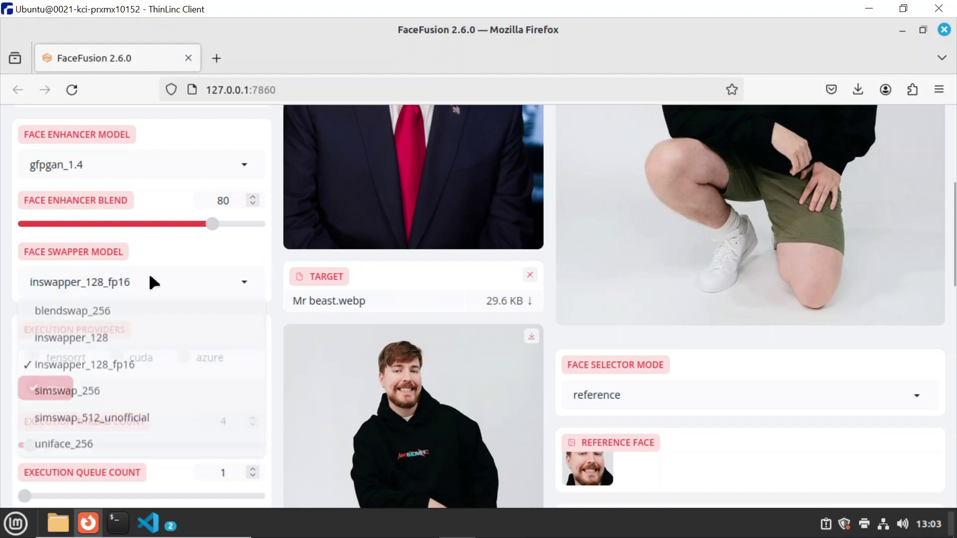
{"action": "scroll", "coordinate": [193, 280], "scroll_direction": "down", "scroll_amount": 3}
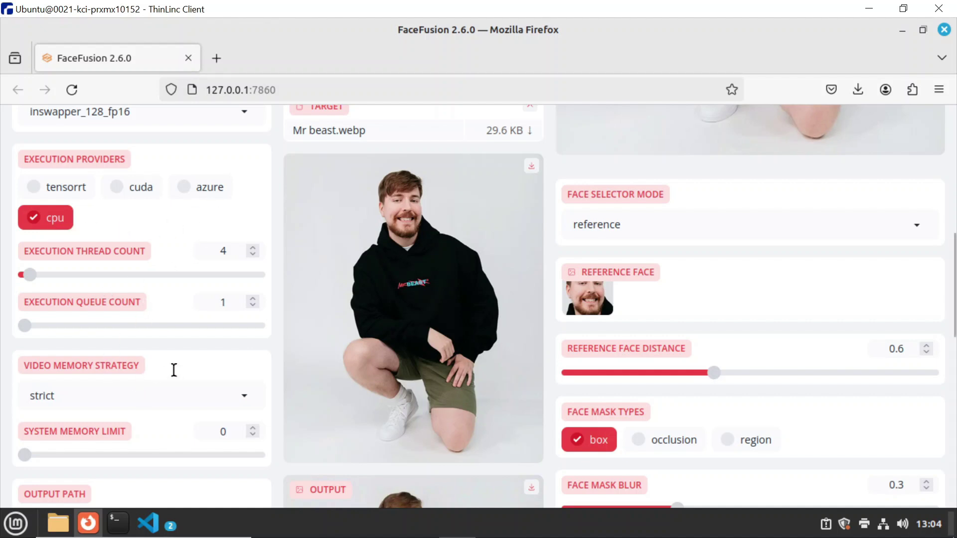
{"action": "scroll", "coordinate": [230, 354], "scroll_direction": "down", "scroll_amount": 5}
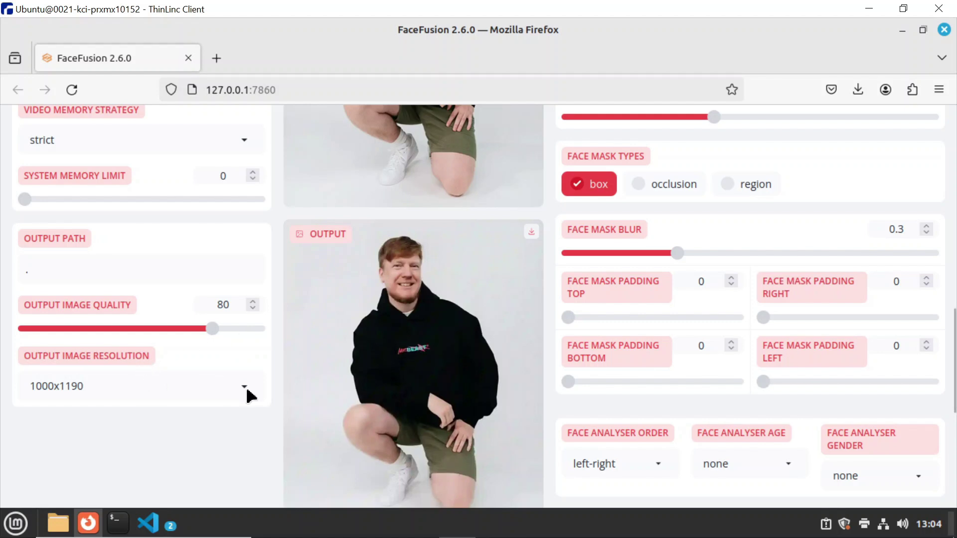
{"action": "scroll", "coordinate": [246, 384], "scroll_direction": "up", "scroll_amount": 2}
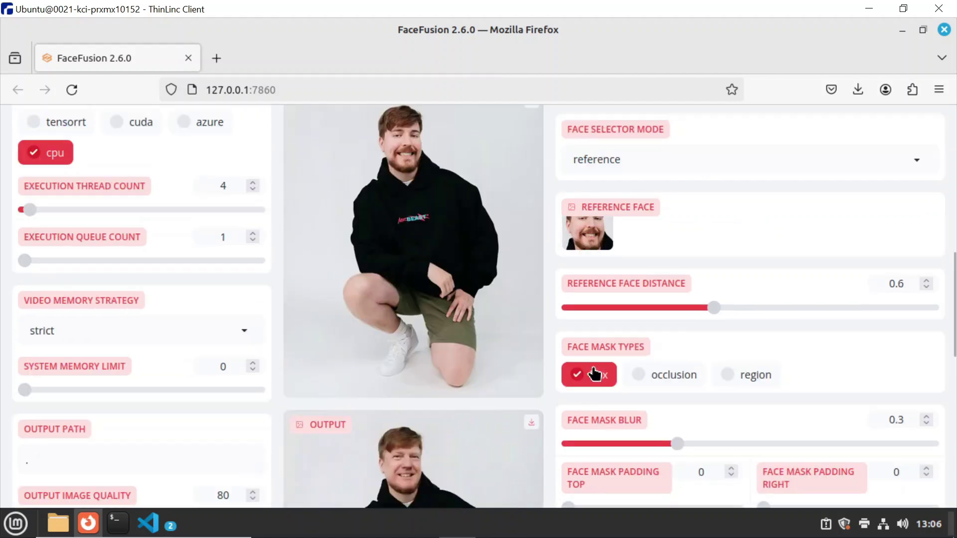
{"action": "scroll", "coordinate": [606, 359], "scroll_direction": "up", "scroll_amount": 4}
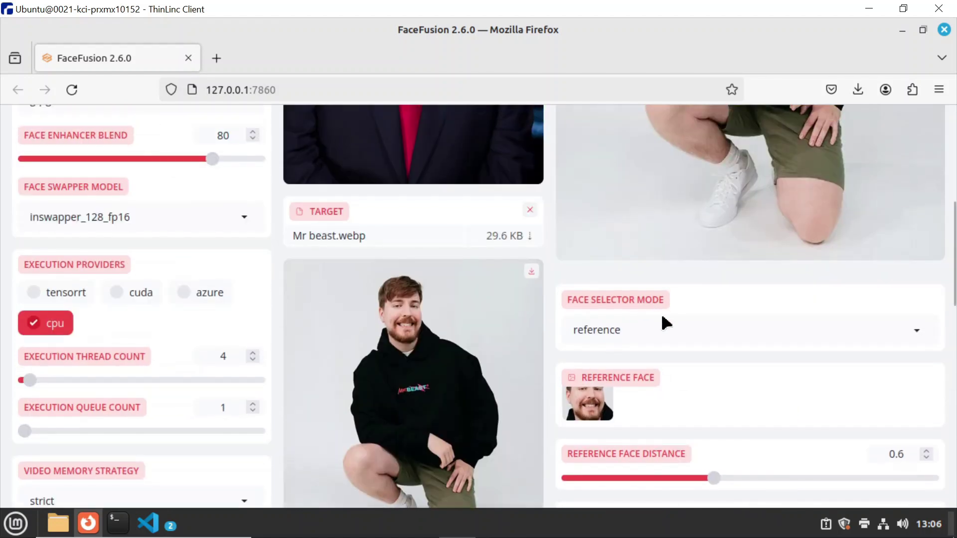
{"action": "left_click", "coordinate": [918, 335]}
{"action": "scroll", "coordinate": [693, 347], "scroll_direction": "down", "scroll_amount": 3}
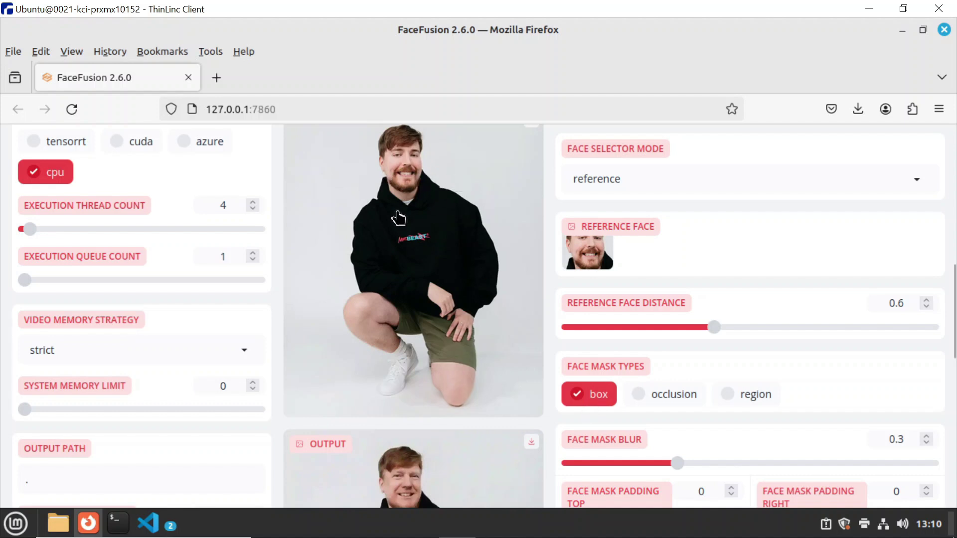
{"action": "key", "text": "alt"}
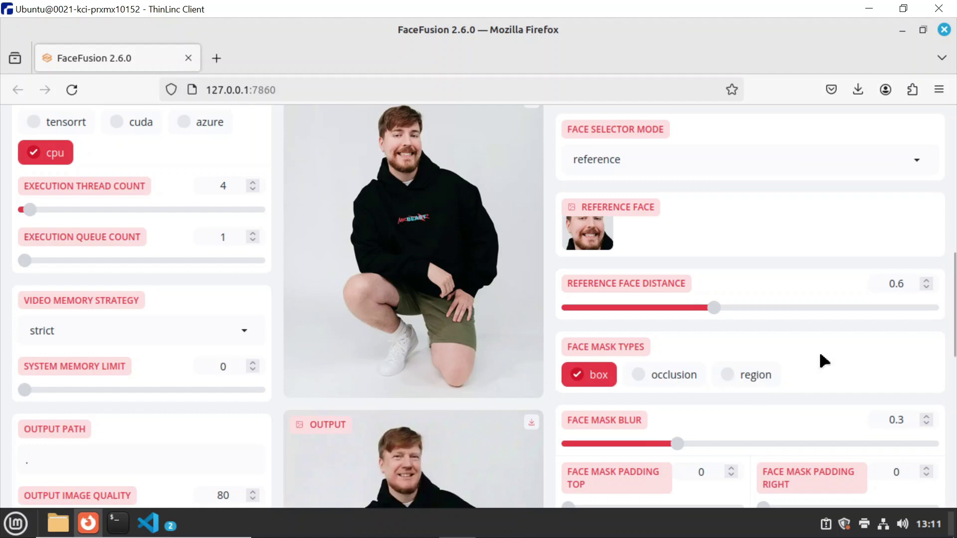
{"action": "scroll", "coordinate": [823, 360], "scroll_direction": "down", "scroll_amount": 3}
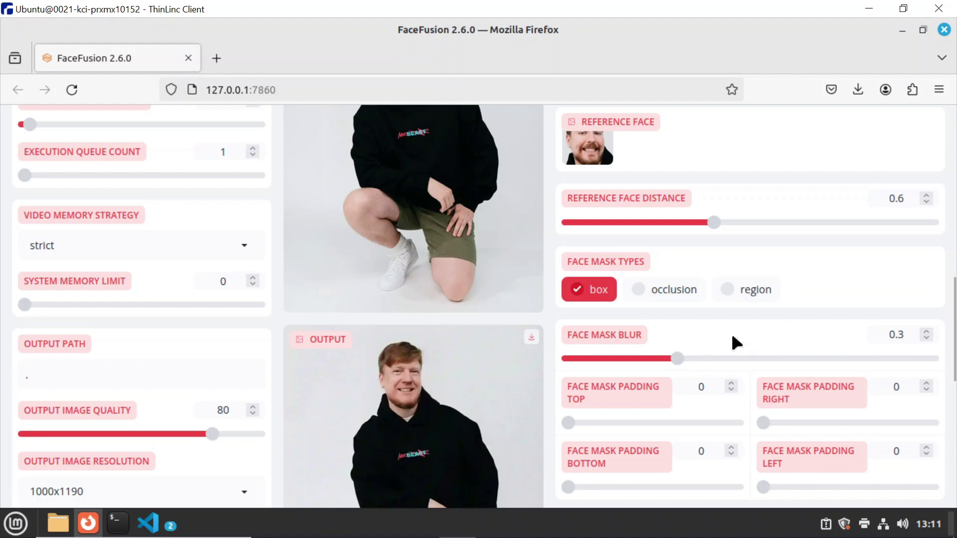
{"action": "scroll", "coordinate": [727, 333], "scroll_direction": "down", "scroll_amount": 6}
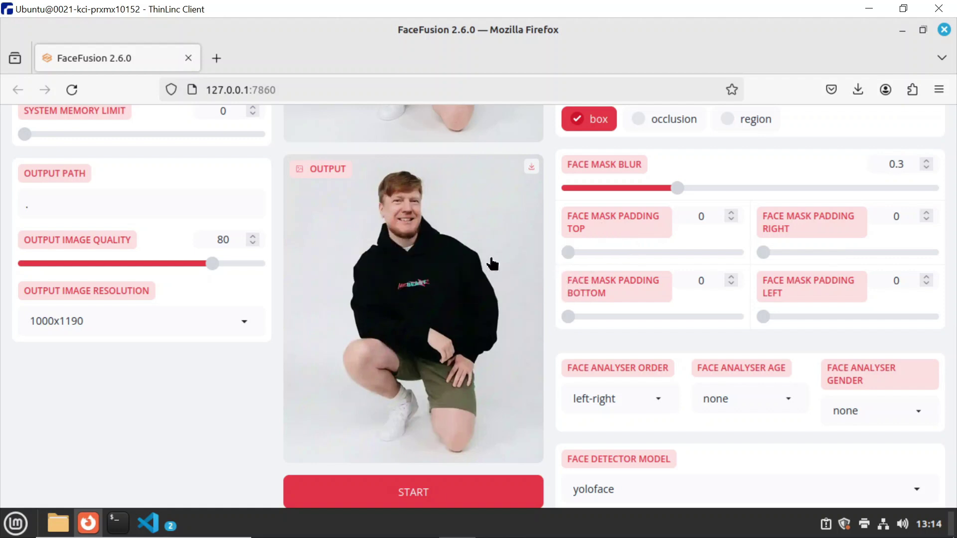
{"action": "scroll", "coordinate": [492, 263], "scroll_direction": "down", "scroll_amount": 3}
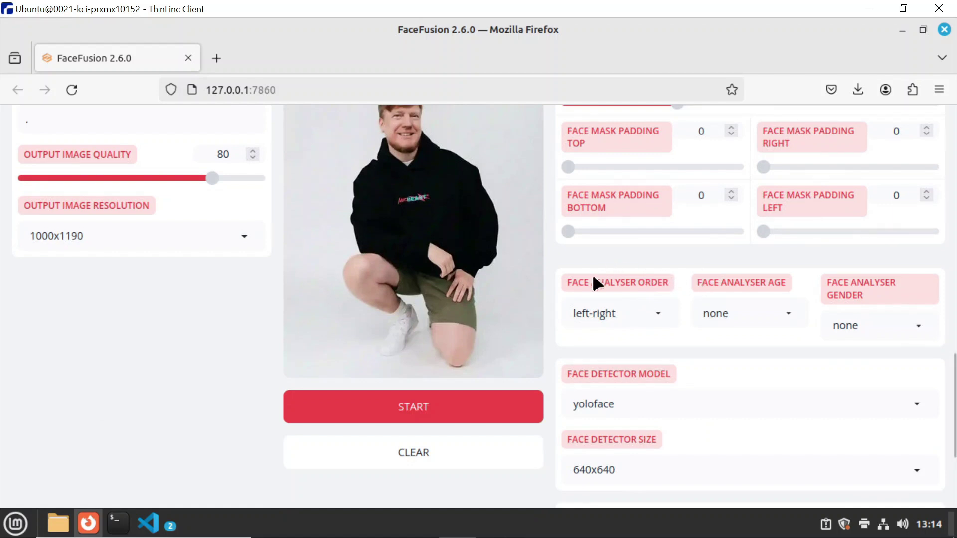
{"action": "scroll", "coordinate": [666, 326], "scroll_direction": "down", "scroll_amount": 5}
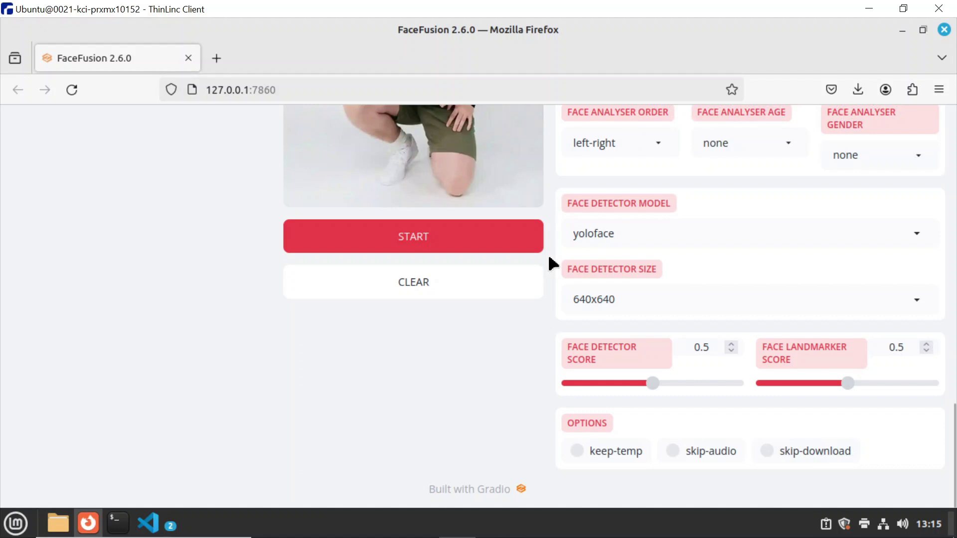
{"action": "scroll", "coordinate": [549, 261], "scroll_direction": "up", "scroll_amount": 10}
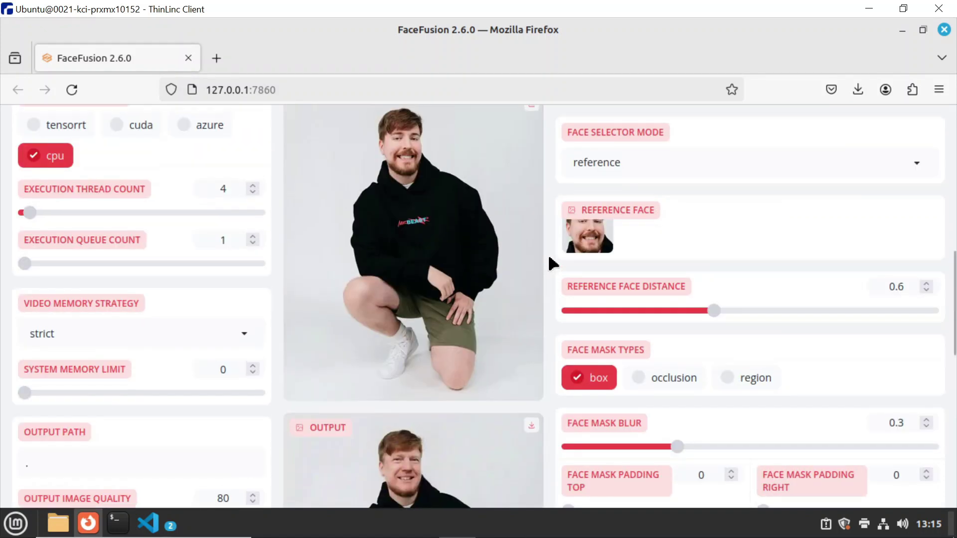
{"action": "scroll", "coordinate": [549, 261], "scroll_direction": "up", "scroll_amount": 5}
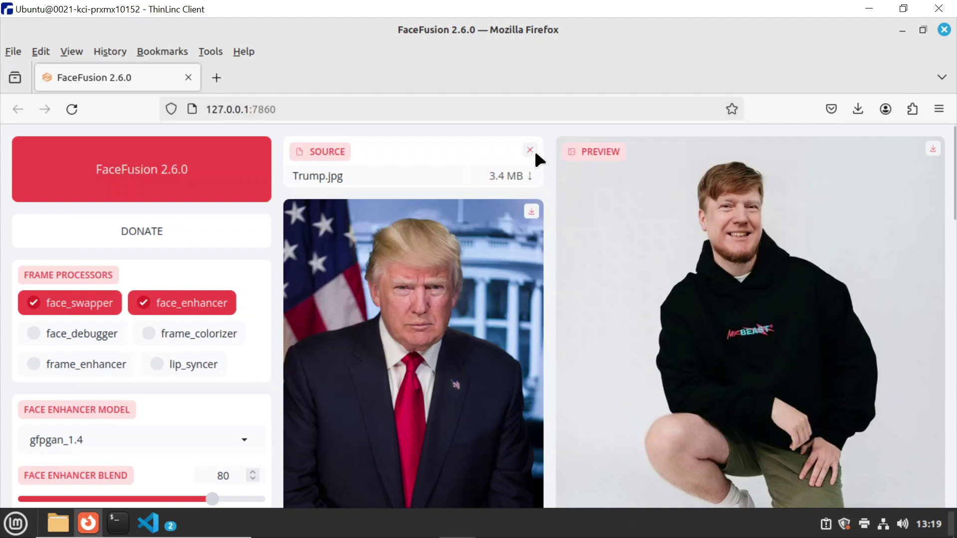
Reset the app, load the concert photo target with Obama.jpg source, and re-enable face_enhancer
{"action": "key", "text": "alt"}
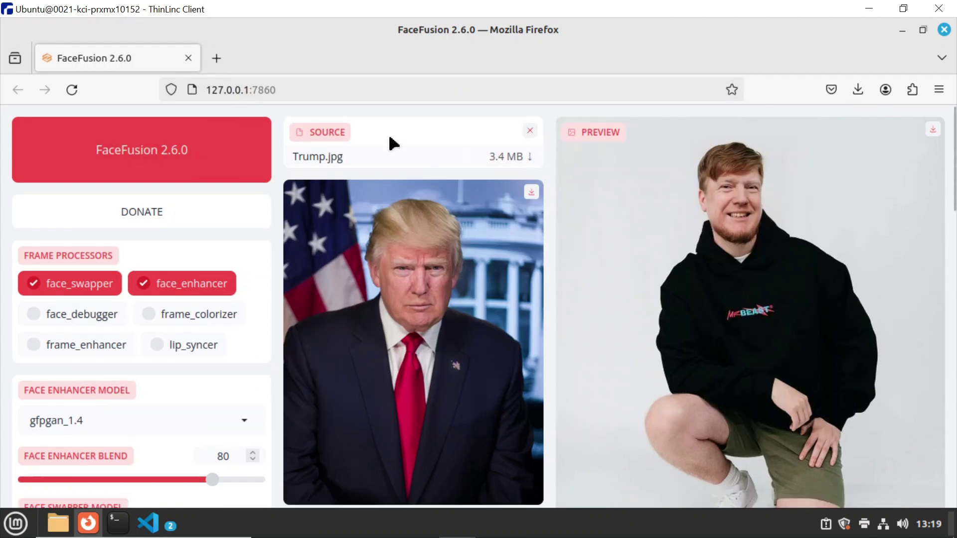
{"action": "left_click", "coordinate": [72, 90]}
{"action": "left_click_drag", "start_coordinate": [149, 463], "coordinate": [396, 168]}
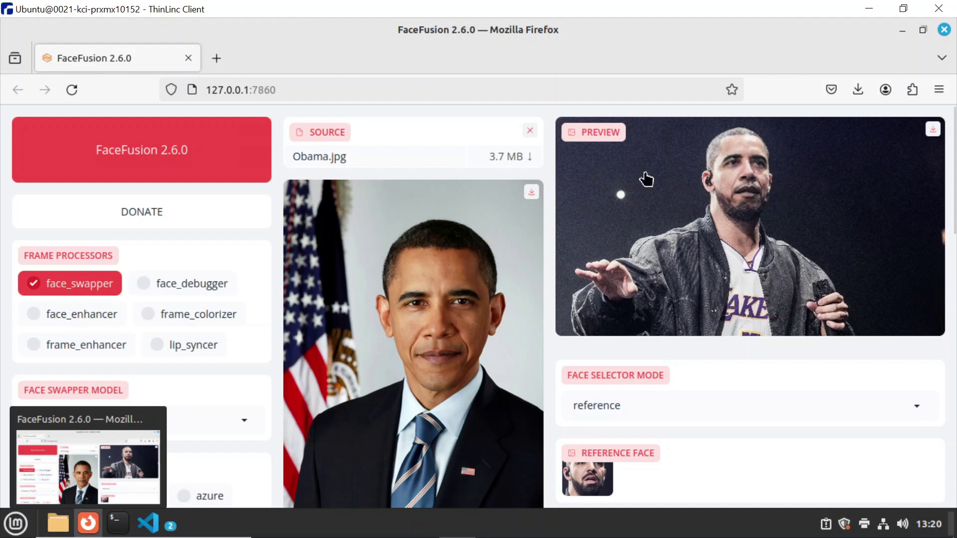
{"action": "left_click", "coordinate": [34, 314]}
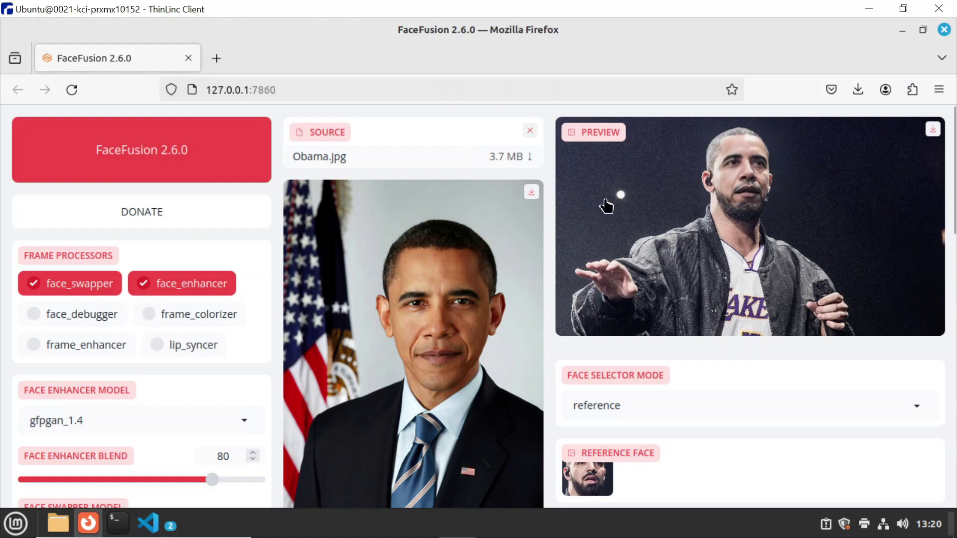
Set Output Image Quality to 100 and render the swapped Drake.webp concert photo
{"action": "scroll", "coordinate": [211, 413], "scroll_direction": "down", "scroll_amount": 15}
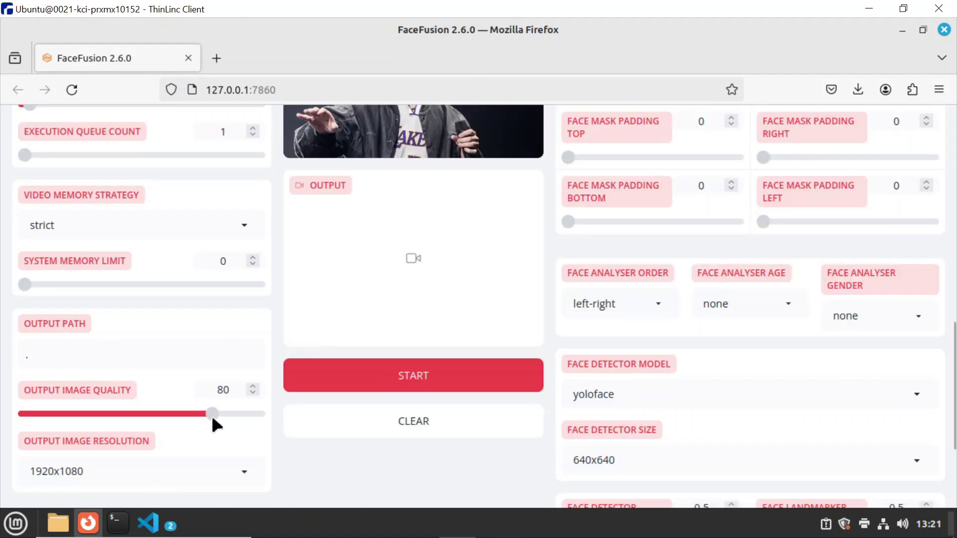
{"action": "left_click_drag", "start_coordinate": [211, 413], "coordinate": [525, 387]}
{"action": "scroll", "coordinate": [525, 387], "scroll_direction": "up", "scroll_amount": 3}
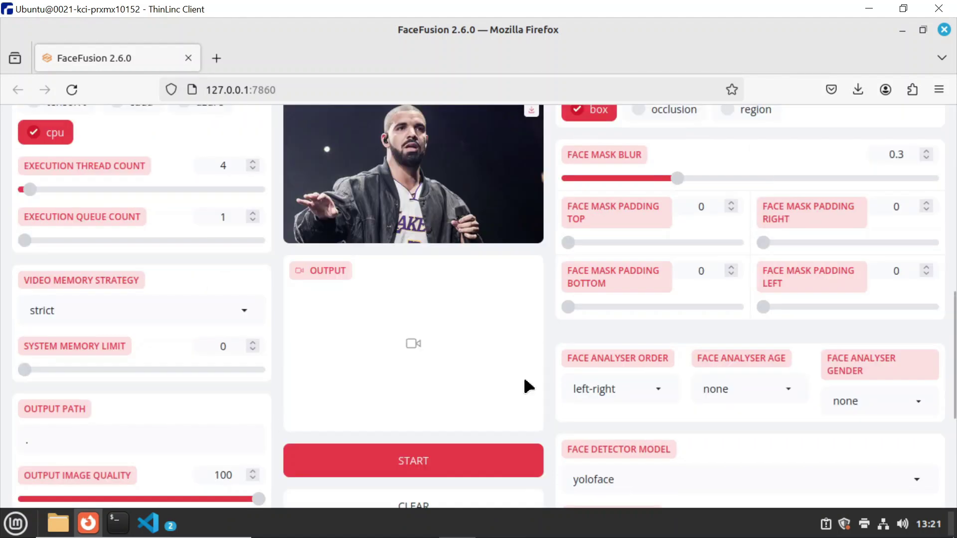
{"action": "left_click", "coordinate": [451, 466]}
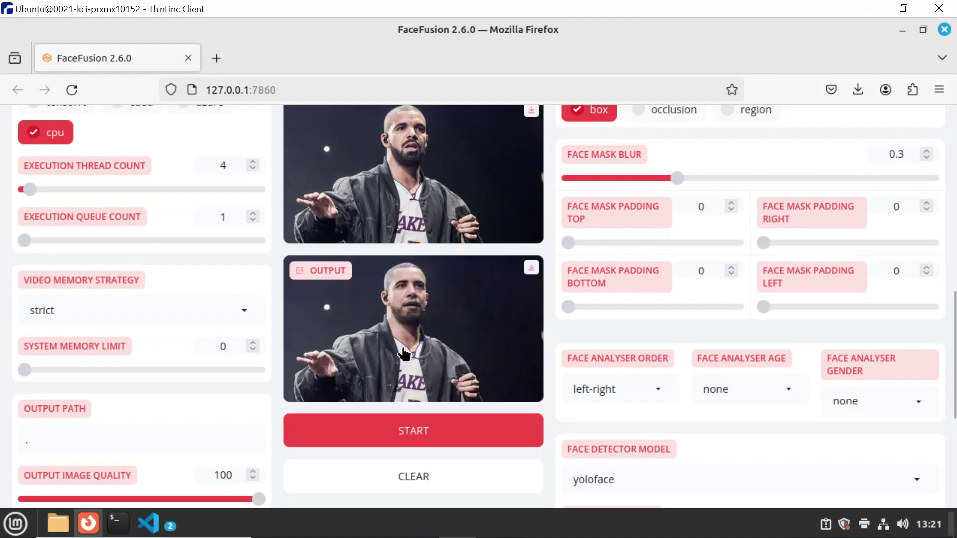
{"action": "scroll", "coordinate": [420, 316], "scroll_direction": "up", "scroll_amount": 1}
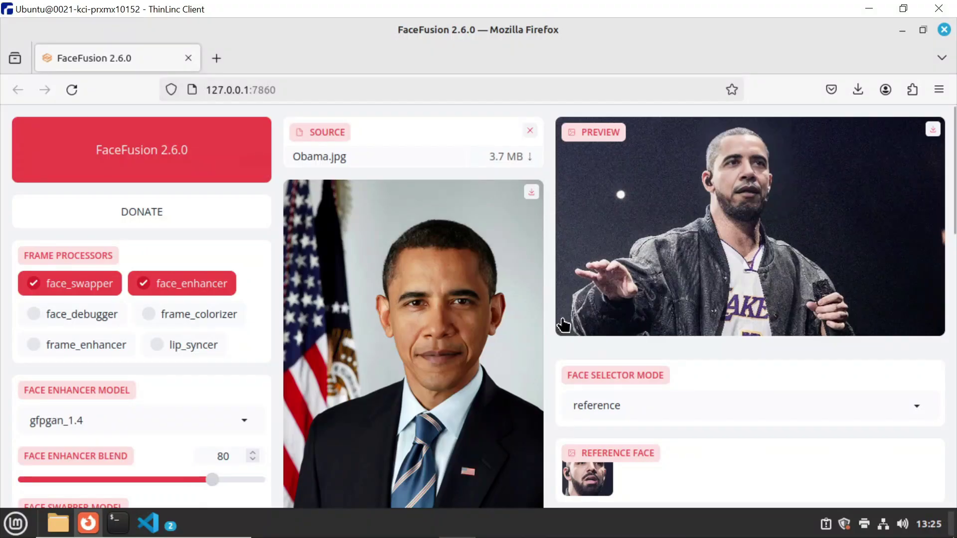
Load the 324-frame video as target, scrub to frame 226, and enable face_enhancer (gfpgan_1.4, blend 80)
{"action": "left_click", "coordinate": [73, 90]}
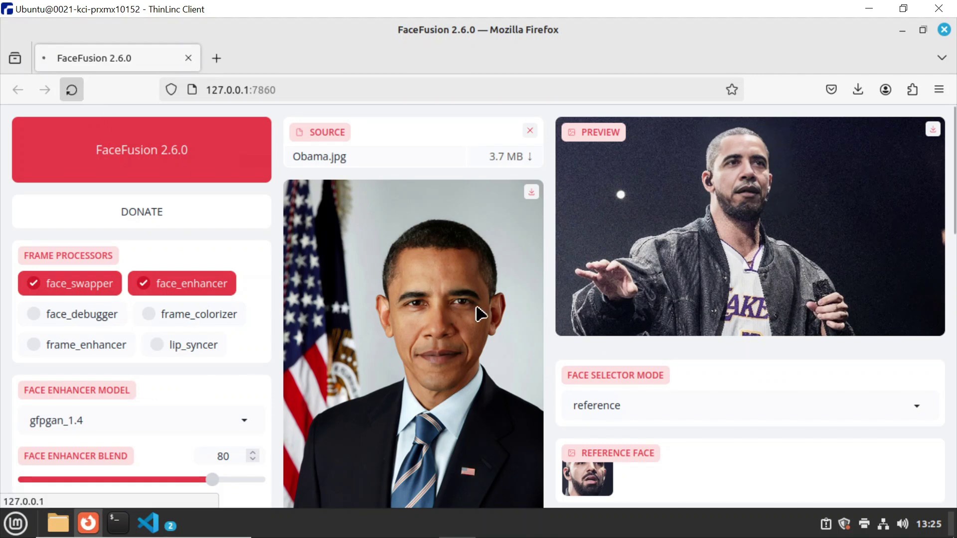
{"action": "left_click_drag", "start_coordinate": [482, 312], "coordinate": [391, 181]}
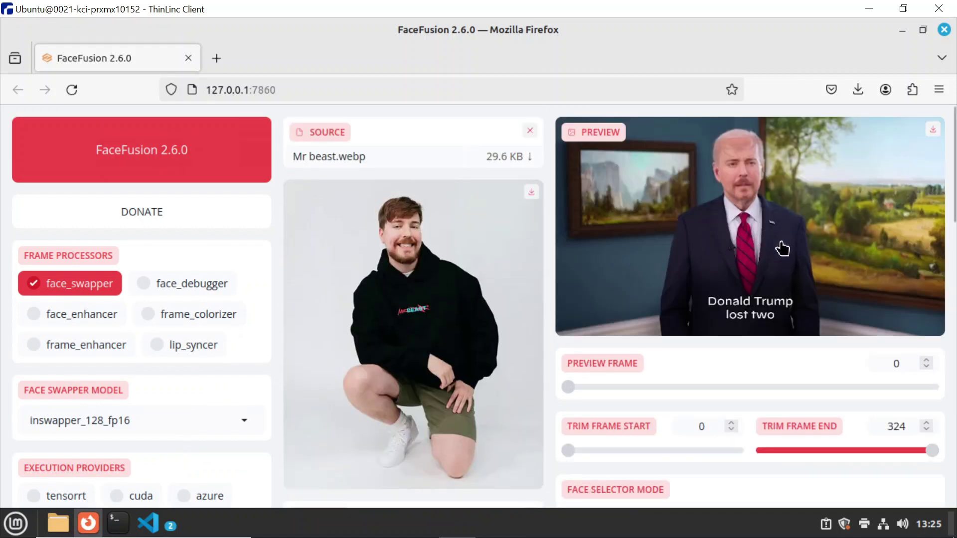
{"action": "left_click", "coordinate": [618, 392]}
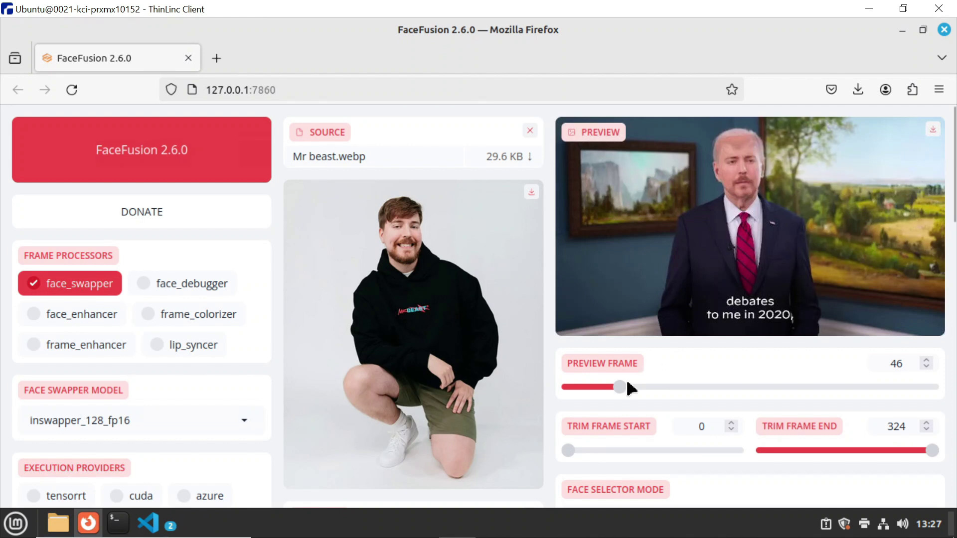
{"action": "left_click_drag", "start_coordinate": [626, 391], "coordinate": [822, 377]}
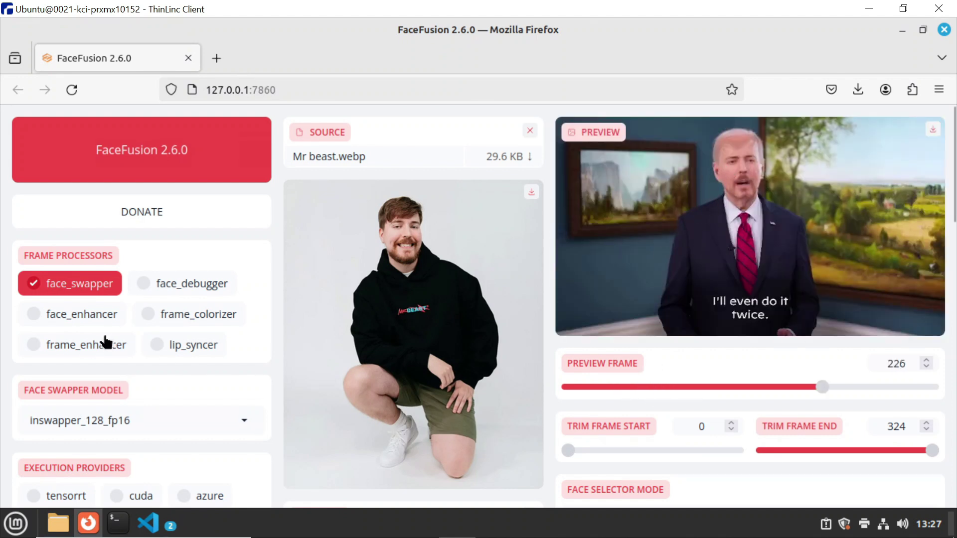
{"action": "left_click", "coordinate": [79, 314]}
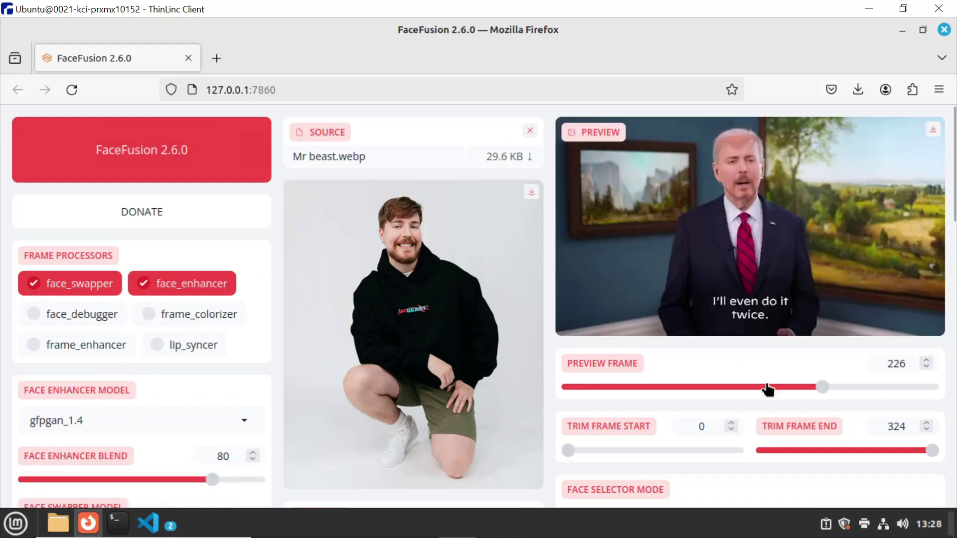
{"action": "left_click_drag", "start_coordinate": [789, 387], "coordinate": [698, 389]}
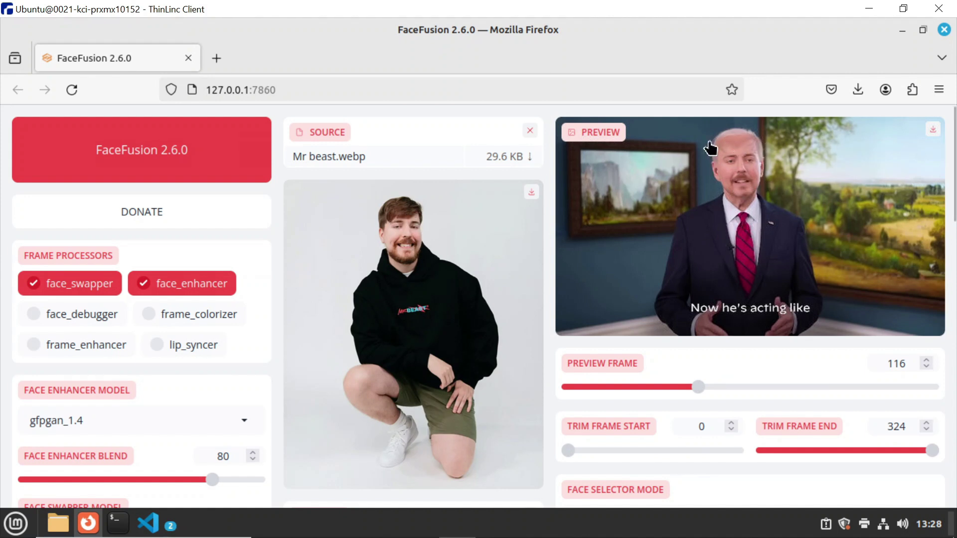
Enable frame_enhancer and start rendering the swapped video over frames 0–324
{"action": "left_click", "coordinate": [668, 388]}
{"action": "left_click", "coordinate": [36, 350]}
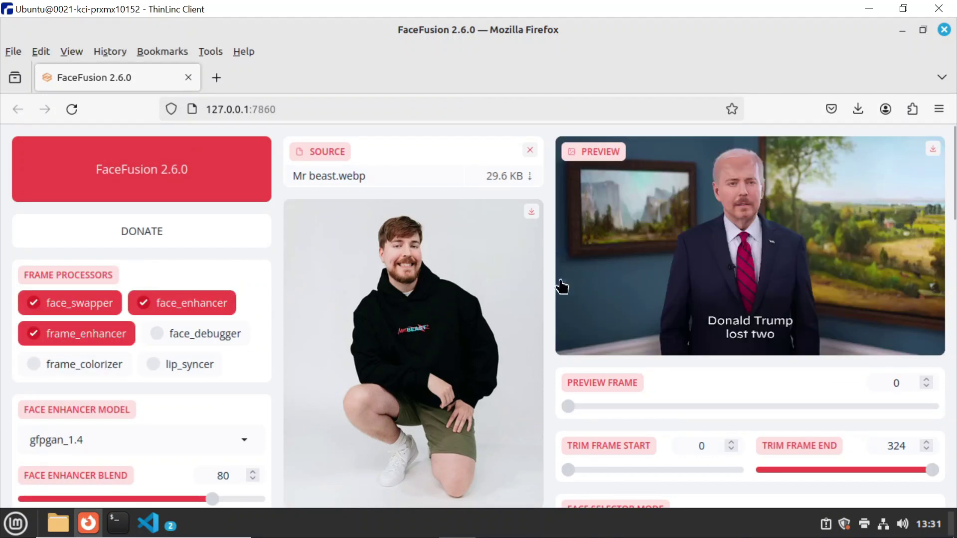
{"action": "scroll", "coordinate": [552, 283], "scroll_direction": "down", "scroll_amount": 20}
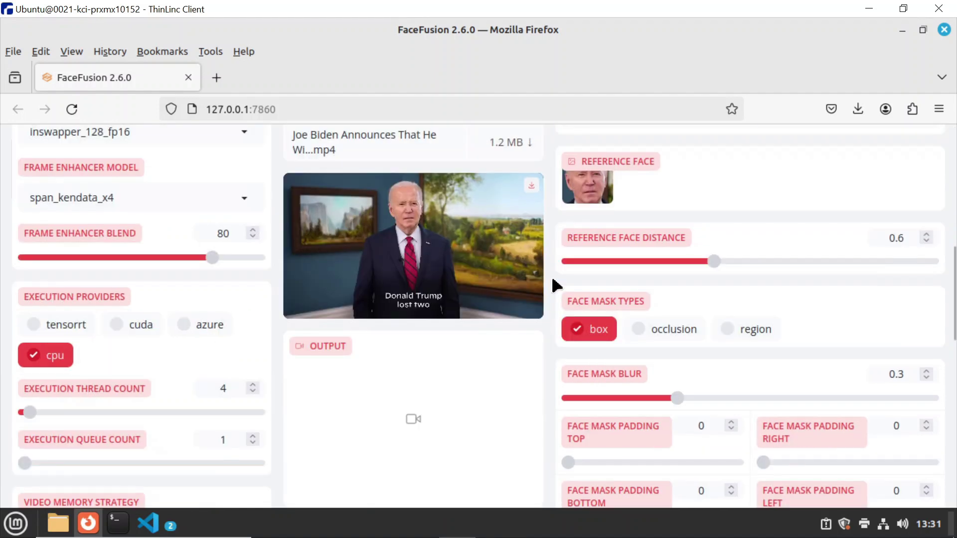
{"action": "scroll", "coordinate": [468, 448], "scroll_direction": "down", "scroll_amount": 1}
{"action": "left_click", "coordinate": [502, 441]}
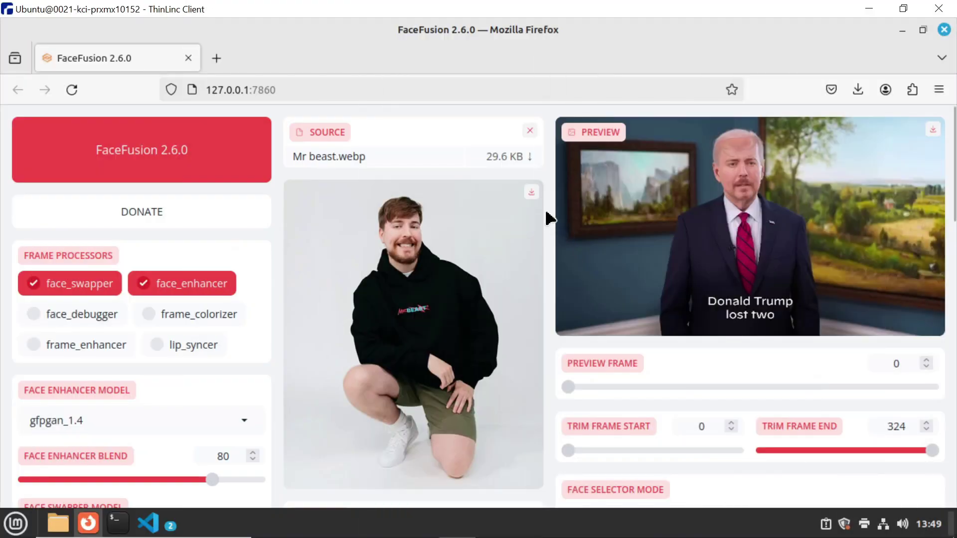
Reload the app, load Avengers.mp4 as target and Trump.jpg as source, and enable face_enhancer
{"action": "left_click", "coordinate": [71, 90]}
{"action": "left_click_drag", "start_coordinate": [377, 383], "coordinate": [427, 348]}
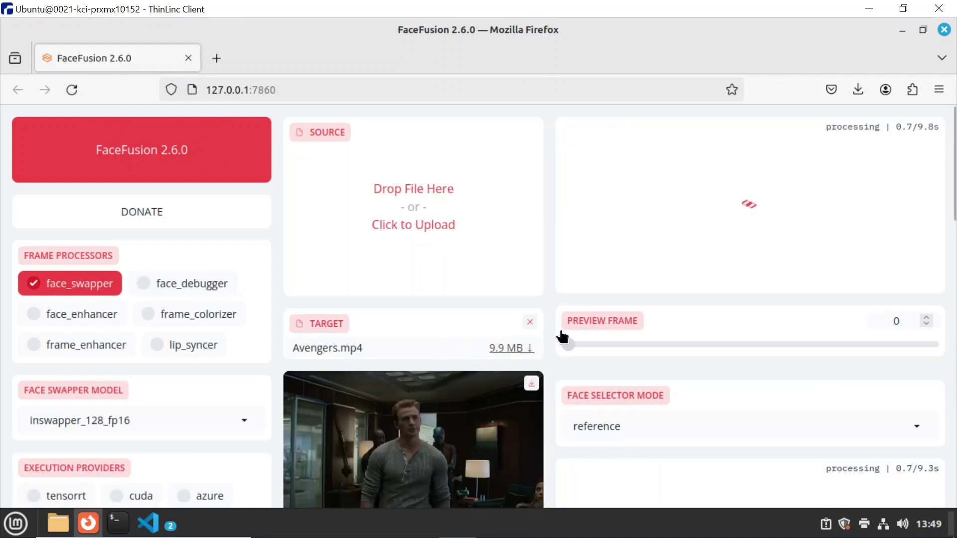
{"action": "left_click_drag", "start_coordinate": [563, 337], "coordinate": [412, 191]}
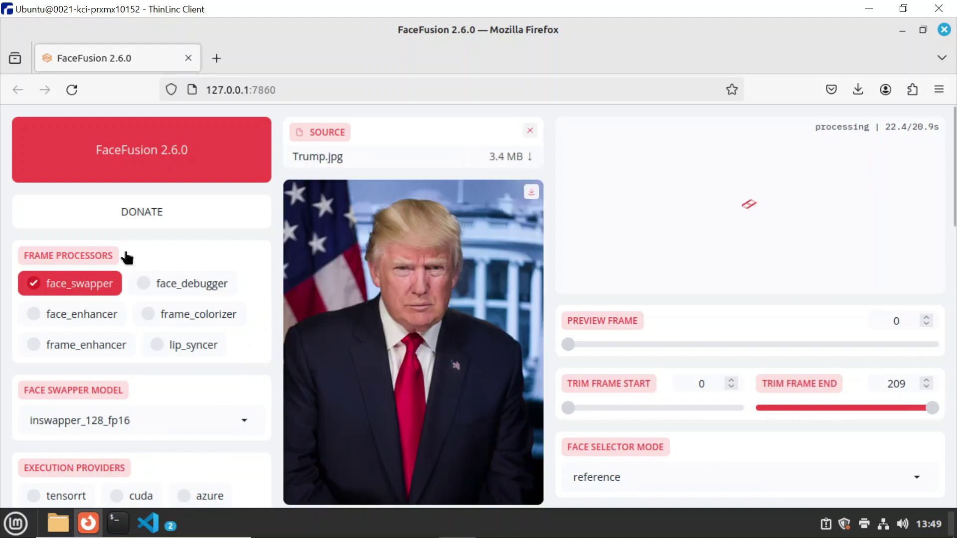
{"action": "left_click", "coordinate": [34, 315]}
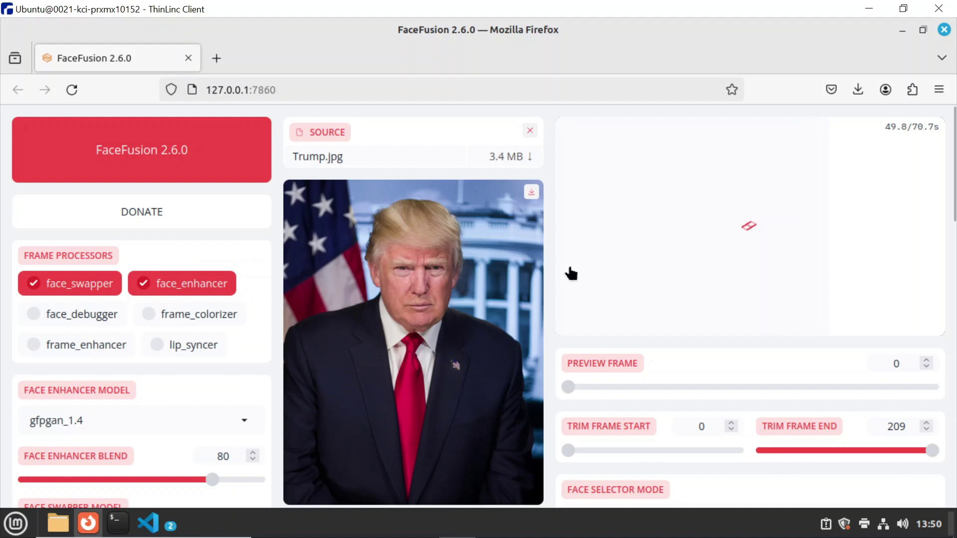
Review the settings and scrub the Avengers.mp4 preview to frame 162
{"action": "scroll", "coordinate": [617, 367], "scroll_direction": "down", "scroll_amount": 3}
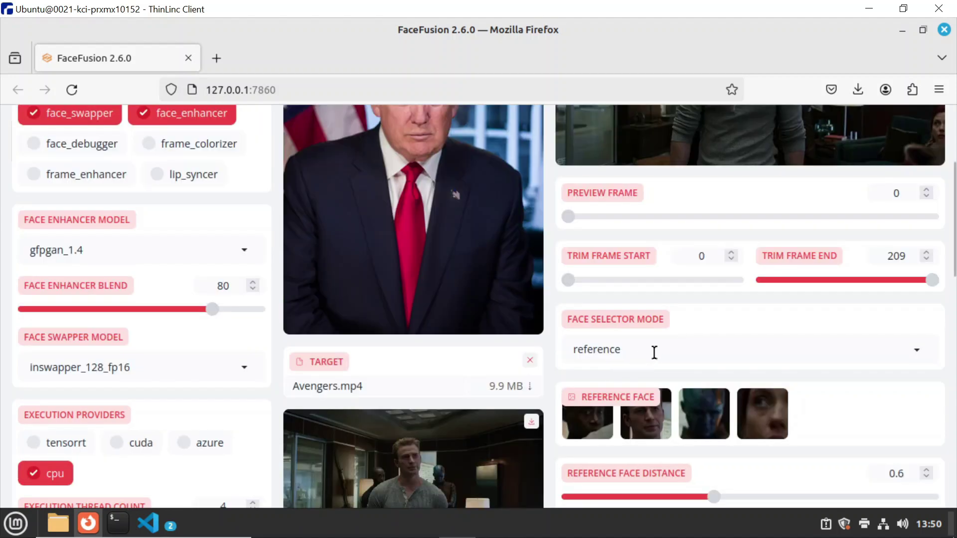
{"action": "scroll", "coordinate": [566, 297], "scroll_direction": "up", "scroll_amount": 3}
{"action": "scroll", "coordinate": [572, 299], "scroll_direction": "down", "scroll_amount": 5}
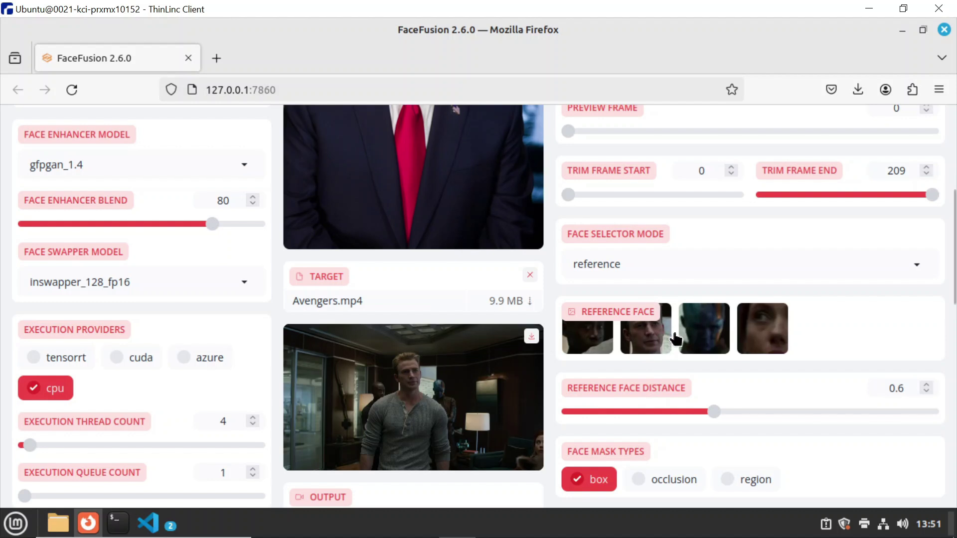
{"action": "scroll", "coordinate": [650, 424], "scroll_direction": "up", "scroll_amount": 5}
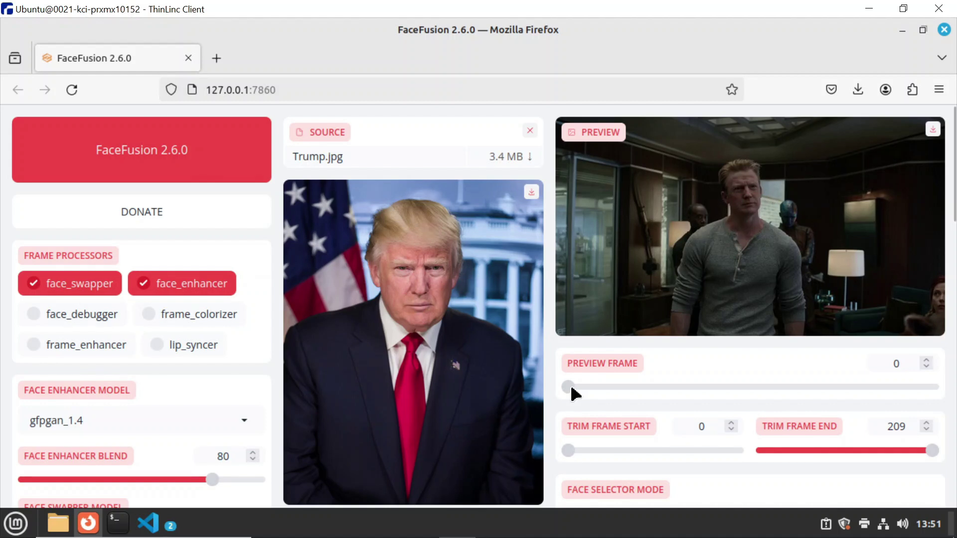
{"action": "left_click_drag", "start_coordinate": [570, 388], "coordinate": [850, 387]}
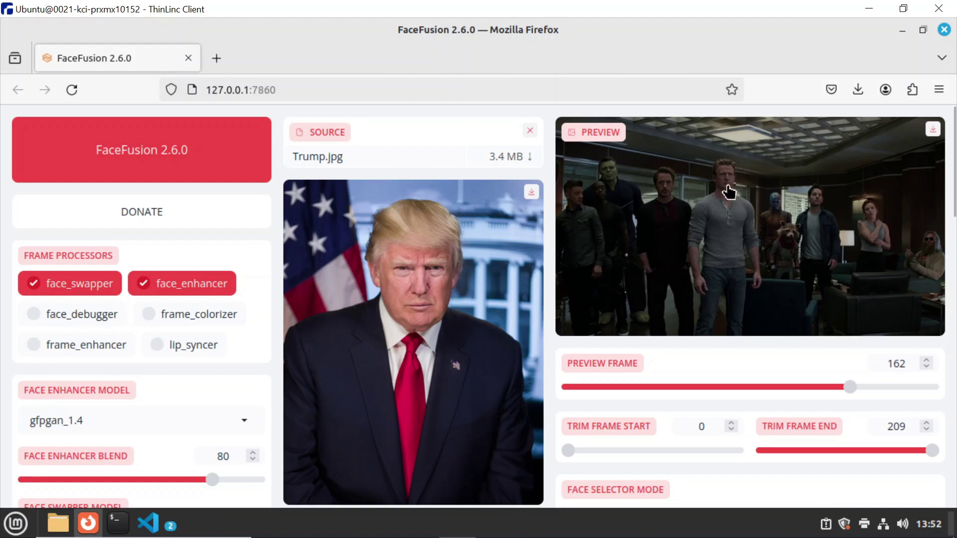
Set Face Selector Mode to reference and start rendering the Avengers.mp4 swap
{"action": "scroll", "coordinate": [548, 273], "scroll_direction": "down", "scroll_amount": 3}
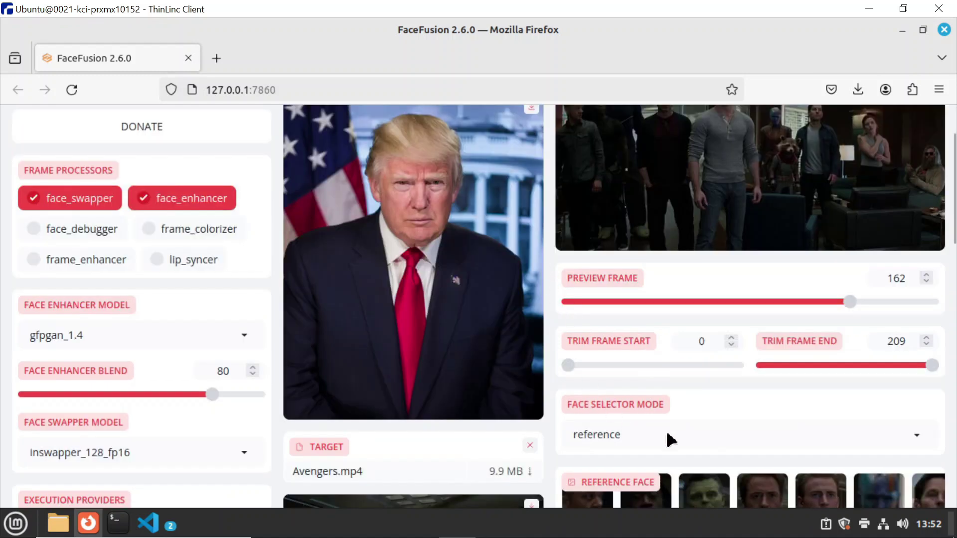
{"action": "scroll", "coordinate": [743, 158], "scroll_direction": "up", "scroll_amount": 3}
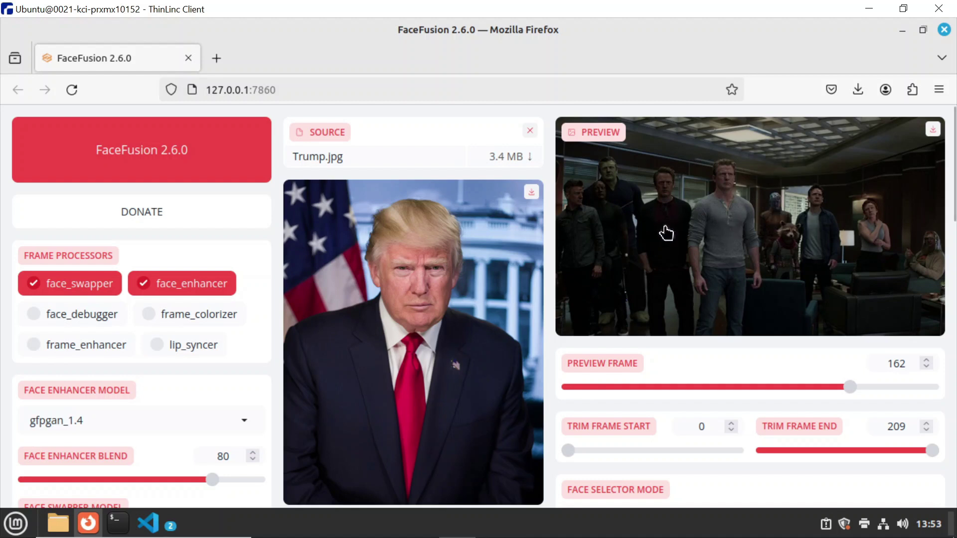
{"action": "scroll", "coordinate": [615, 259], "scroll_direction": "down", "scroll_amount": 3}
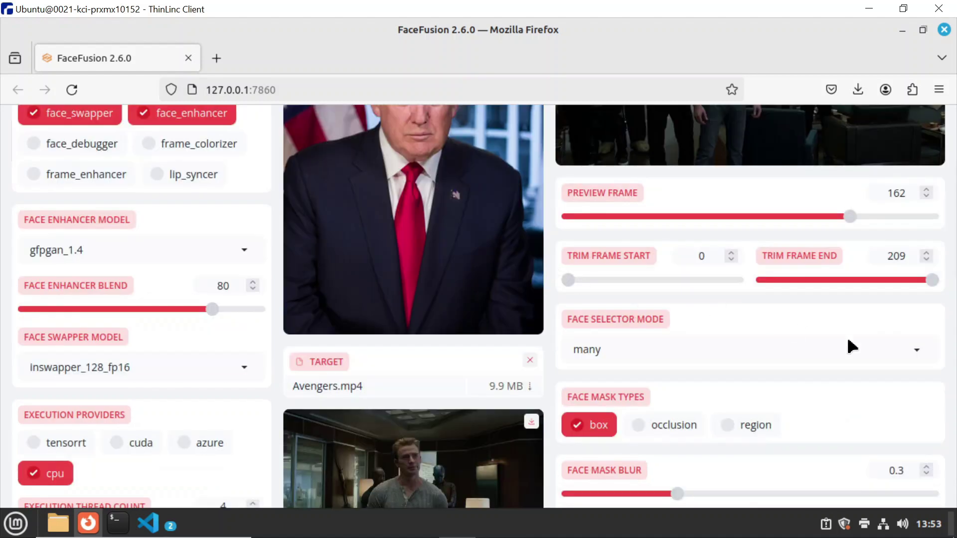
{"action": "left_click", "coordinate": [913, 348]}
{"action": "left_click", "coordinate": [601, 319]}
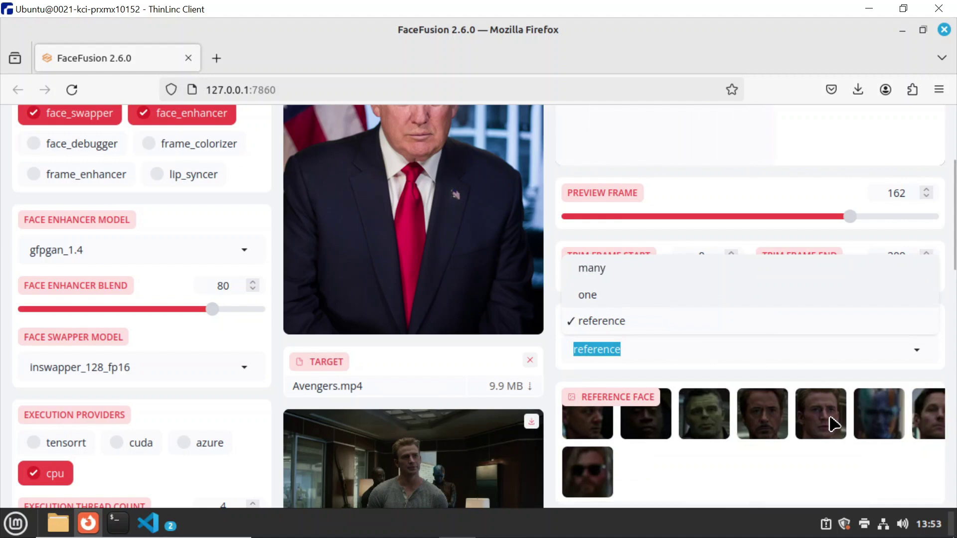
{"action": "scroll", "coordinate": [575, 354], "scroll_direction": "down", "scroll_amount": 6}
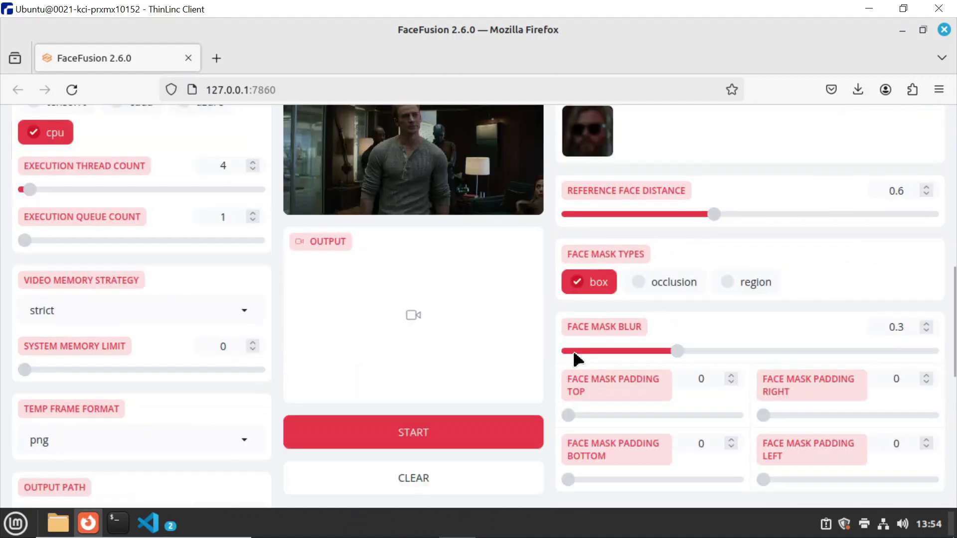
{"action": "left_click", "coordinate": [473, 437]}
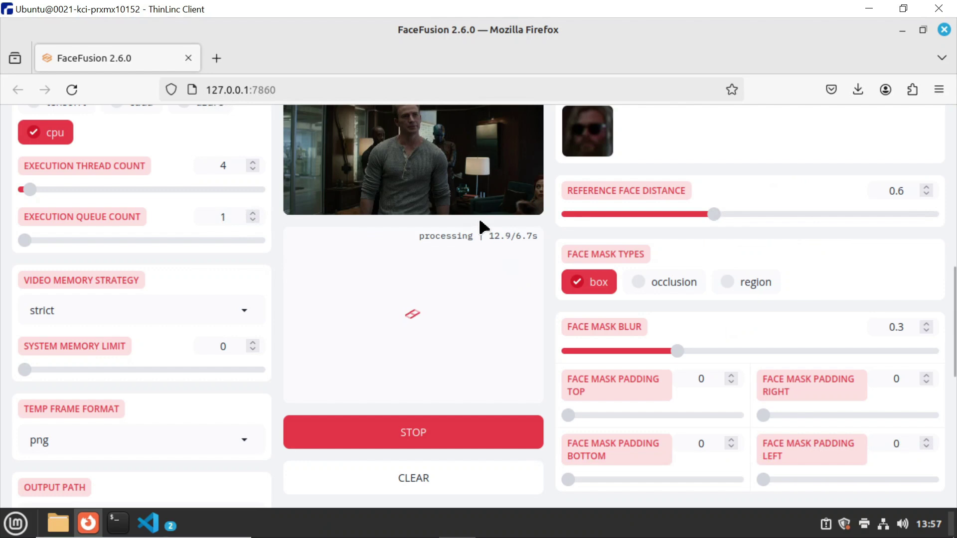
Stop the running render, reload FaceFusion, and load Will Smith Interview.mp4 as the target
{"action": "left_click", "coordinate": [454, 438]}
{"action": "left_click", "coordinate": [71, 90]}
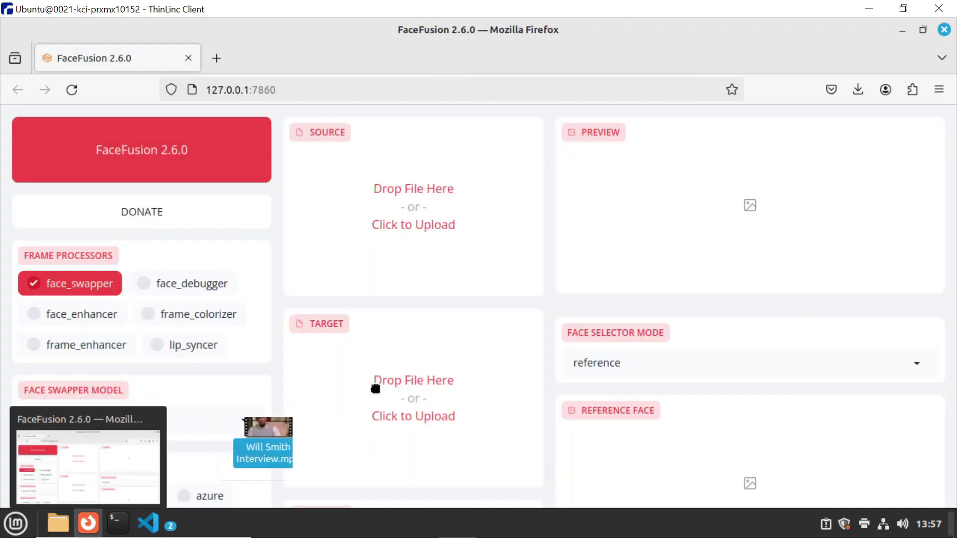
{"action": "left_click_drag", "start_coordinate": [375, 388], "coordinate": [427, 354]}
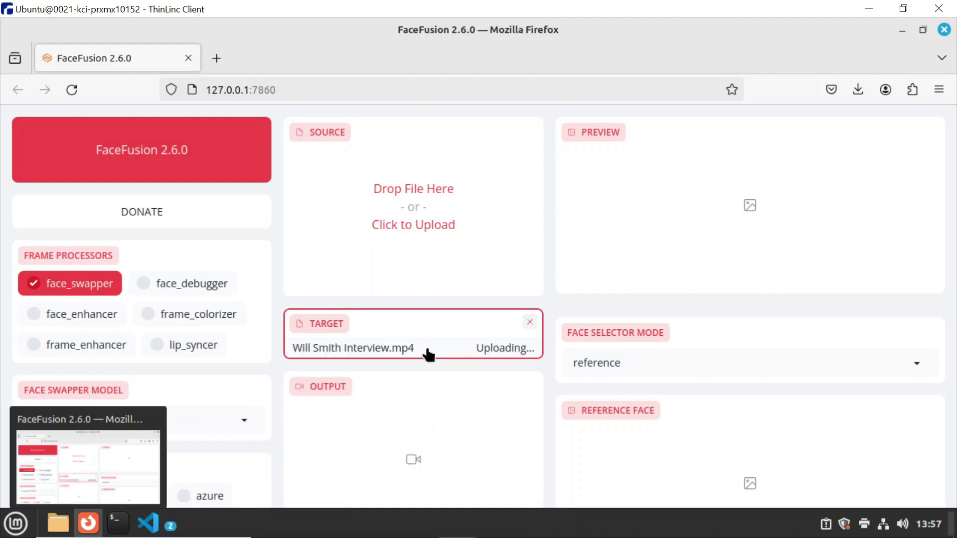
{"action": "left_click_drag", "start_coordinate": [294, 283], "coordinate": [382, 164]}
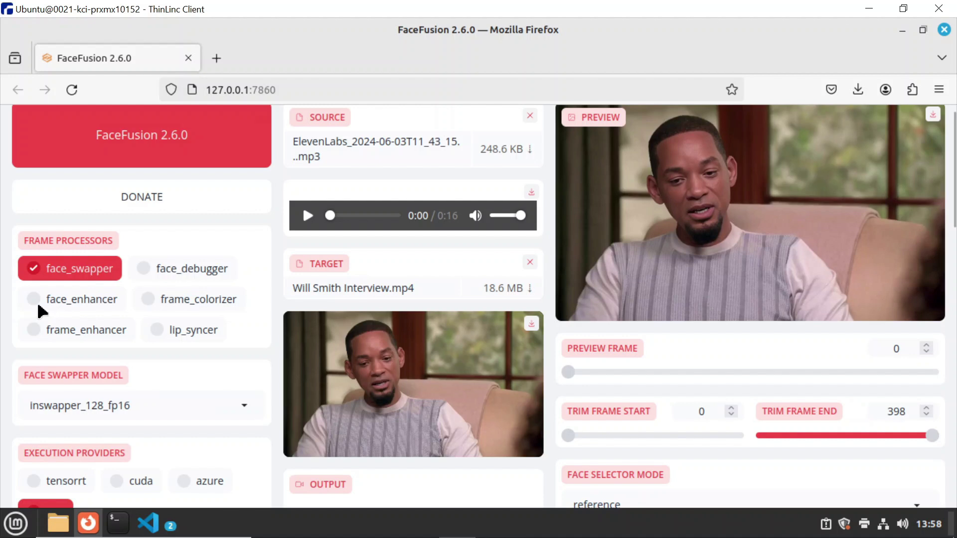
Enable face_enhancer and lip_syncer, then start rendering the lip-synced video
{"action": "left_click", "coordinate": [35, 301]}
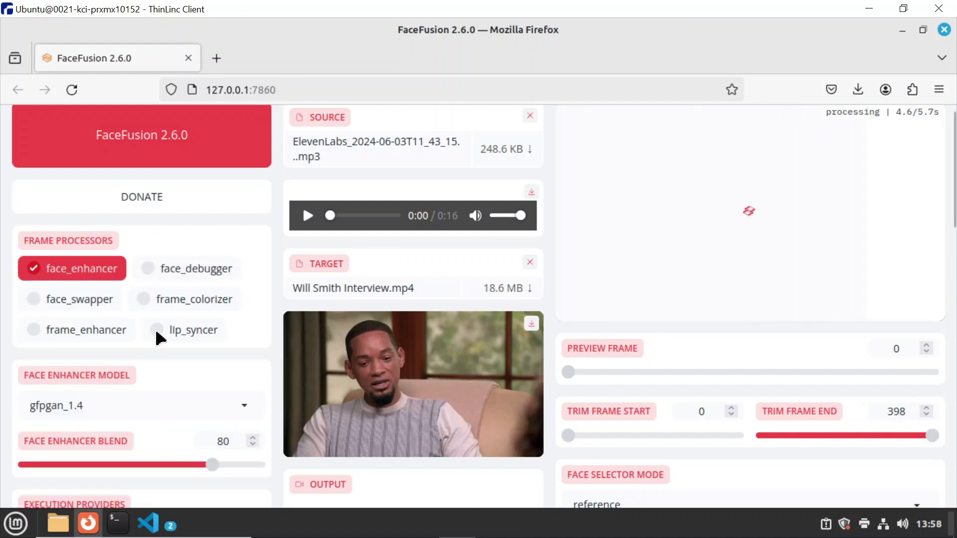
{"action": "left_click", "coordinate": [157, 331]}
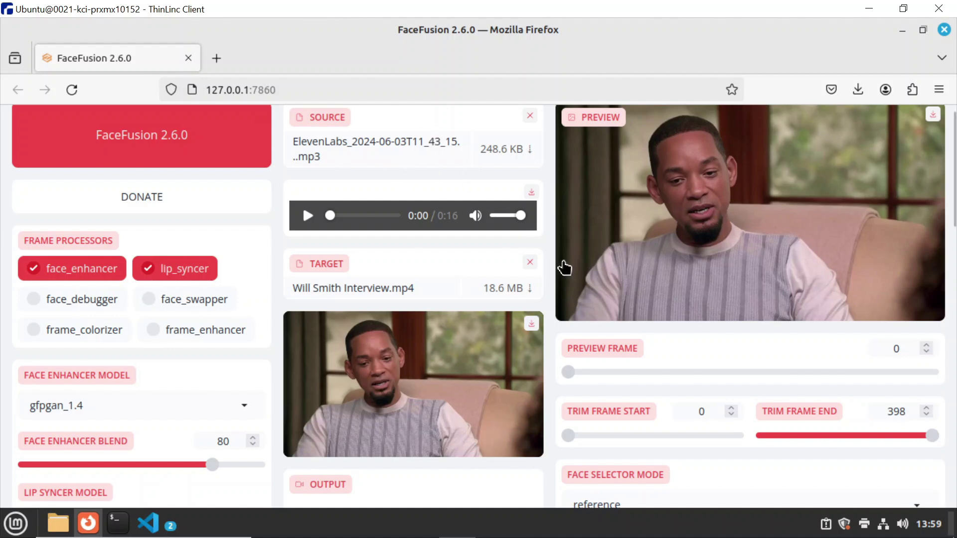
{"action": "scroll", "coordinate": [418, 411], "scroll_direction": "down", "scroll_amount": 5}
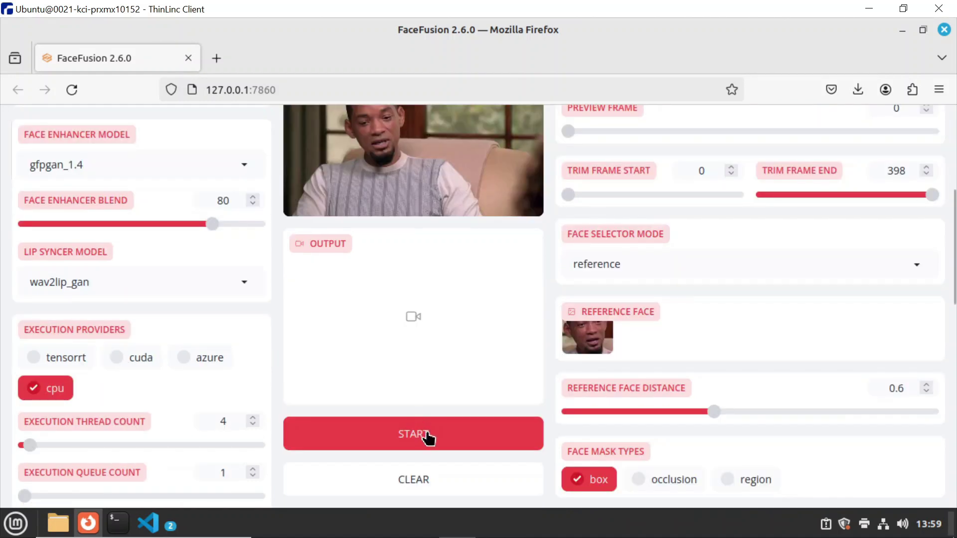
{"action": "left_click", "coordinate": [428, 437]}
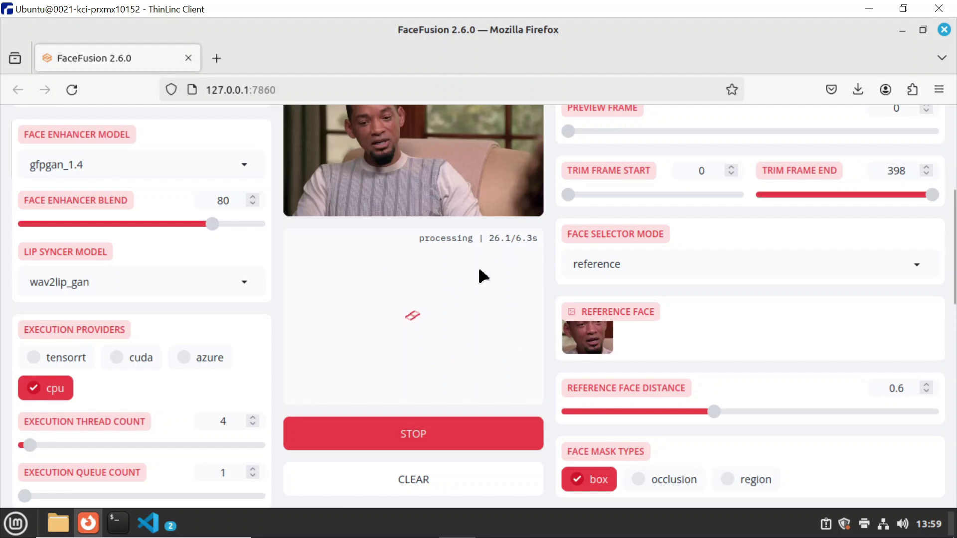